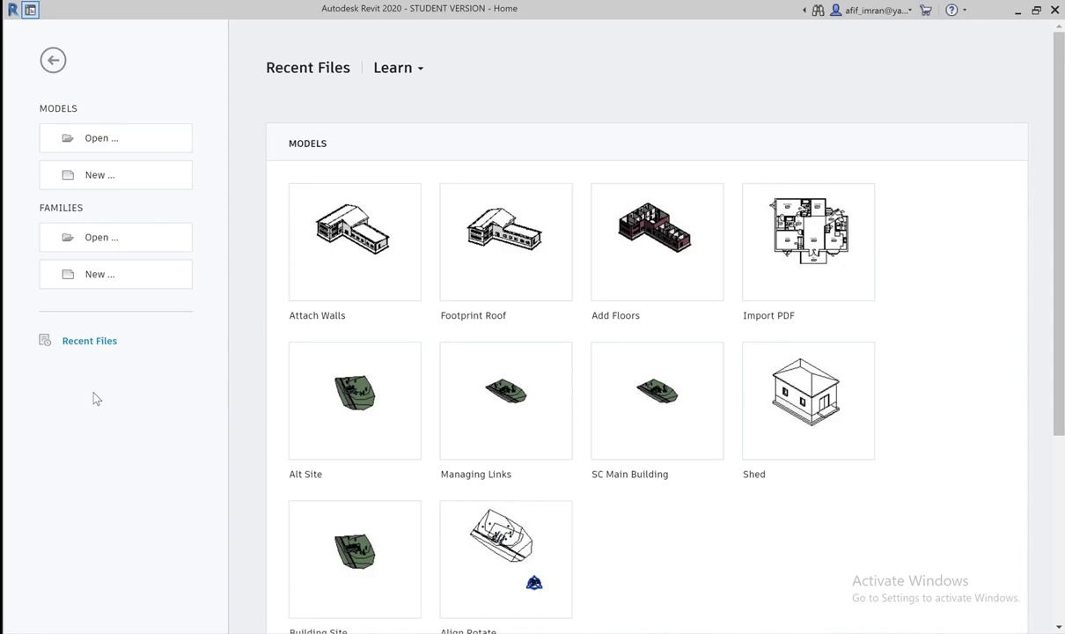
- Open the Attach Walls project file from the Chapter06 folder via Models > Open
{"action": "left_click", "coordinate": [99, 139]}
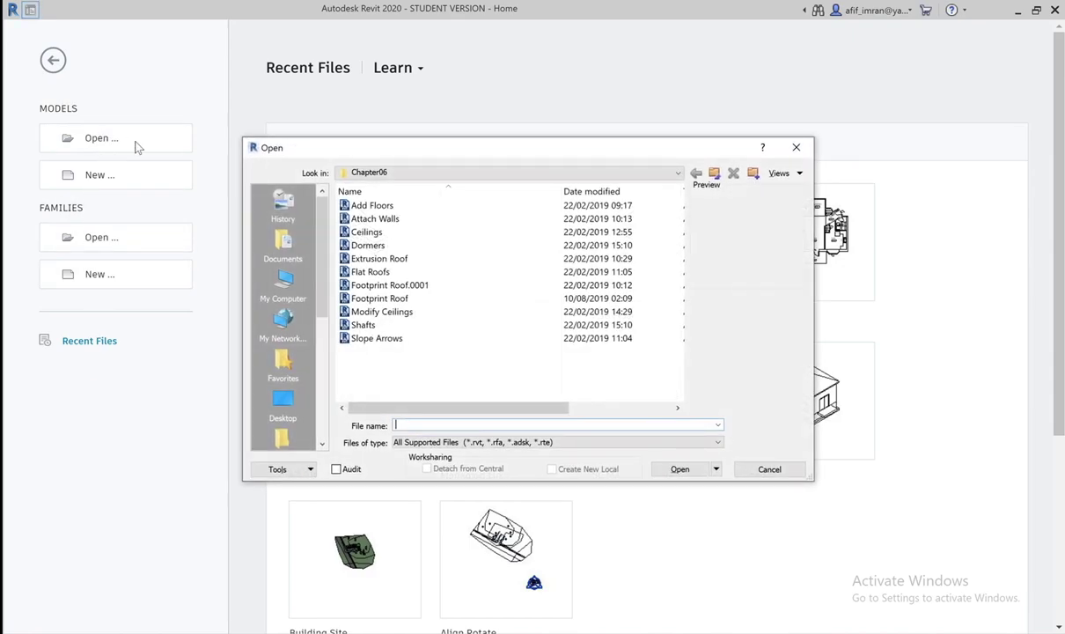
{"action": "double_click", "coordinate": [385, 220]}
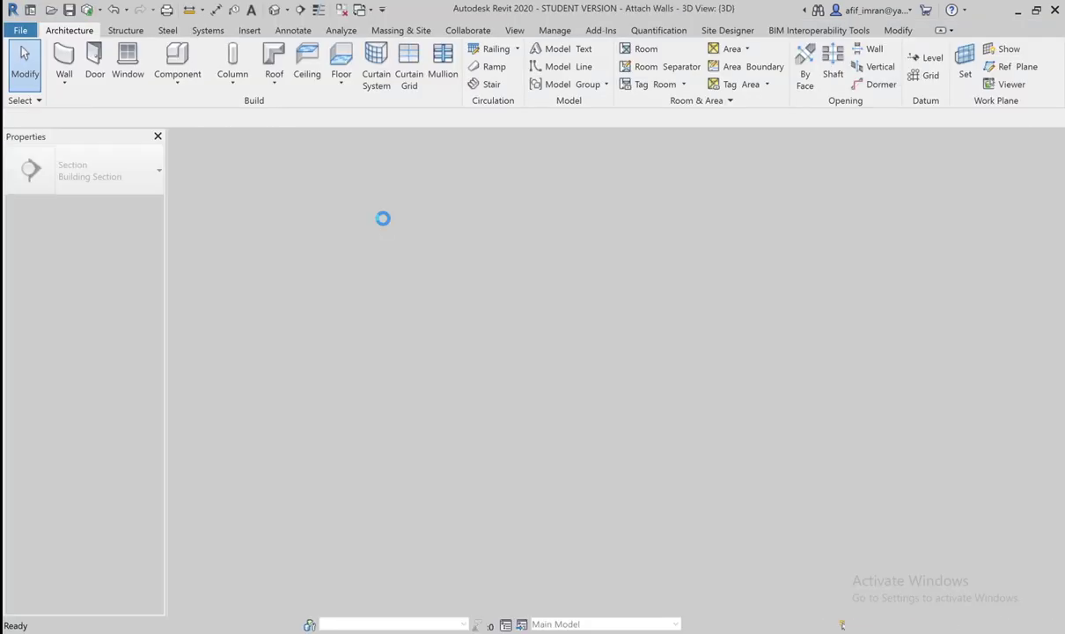
{"action": "scroll", "coordinate": [502, 352], "scroll_direction": "up", "scroll_amount": 2}
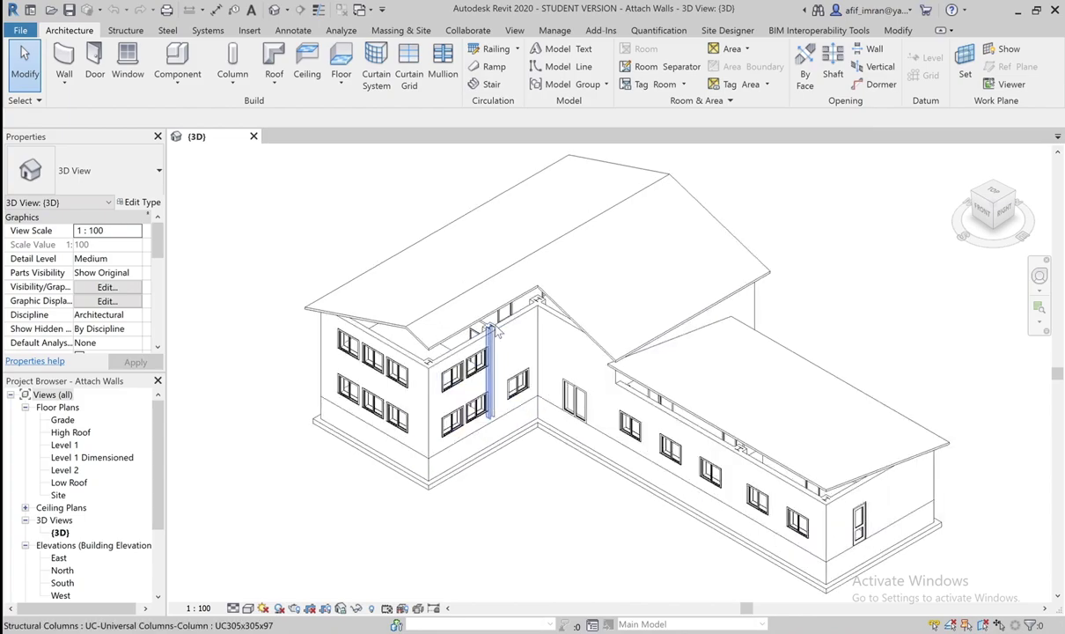
{"action": "scroll", "coordinate": [524, 365], "scroll_direction": "up", "scroll_amount": 2}
{"action": "scroll", "coordinate": [523, 365], "scroll_direction": "up", "scroll_amount": 2}
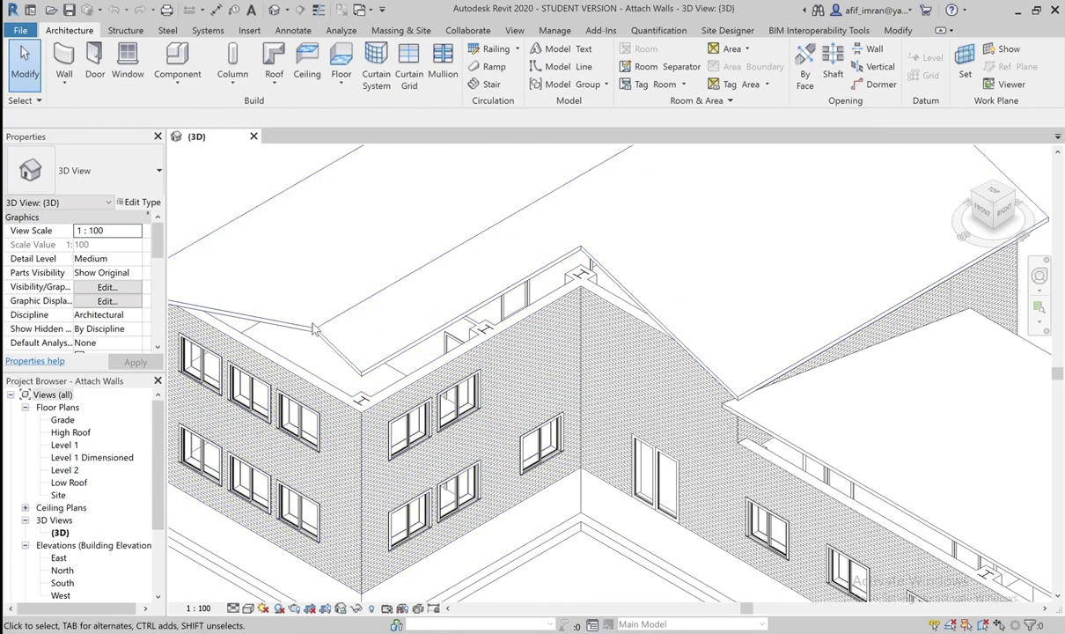
{"action": "scroll", "coordinate": [457, 293], "scroll_direction": "down", "scroll_amount": 2}
{"action": "scroll", "coordinate": [456, 293], "scroll_direction": "down", "scroll_amount": 2}
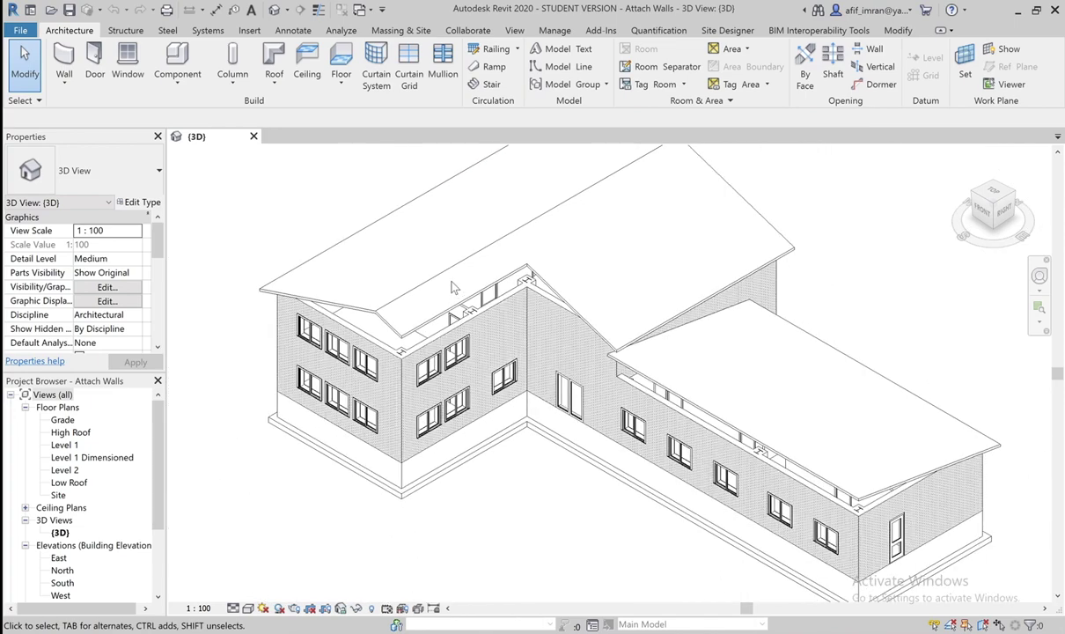
{"action": "scroll", "coordinate": [452, 287], "scroll_direction": "down", "scroll_amount": 1}
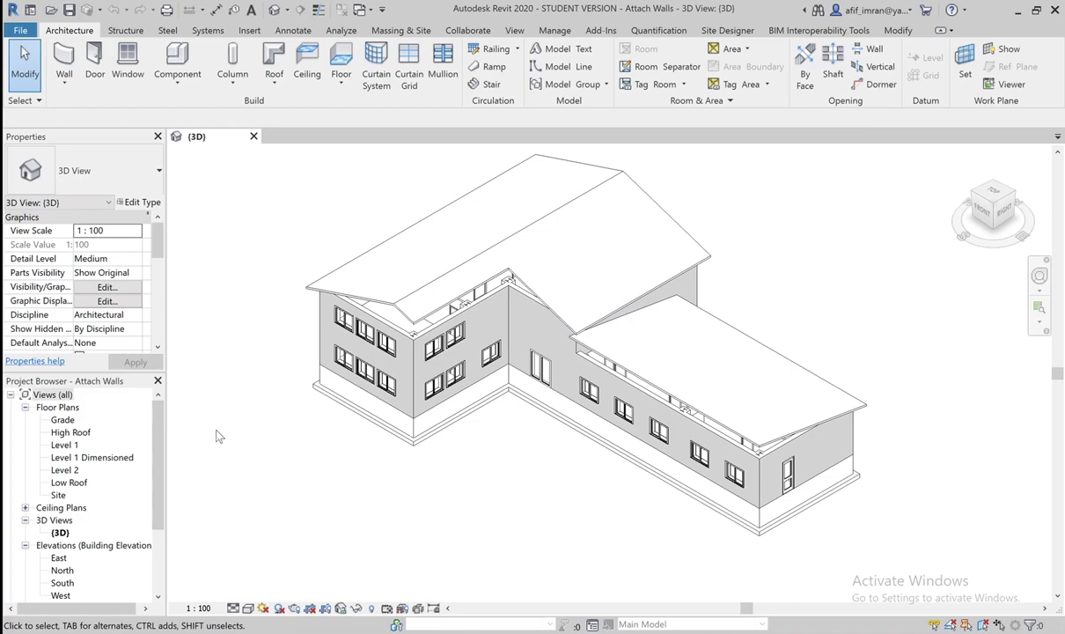
{"action": "scroll", "coordinate": [64, 531], "scroll_direction": "down", "scroll_amount": 1}
{"action": "scroll", "coordinate": [62, 533], "scroll_direction": "down", "scroll_amount": 1}
{"action": "scroll", "coordinate": [58, 536], "scroll_direction": "down", "scroll_amount": 1}
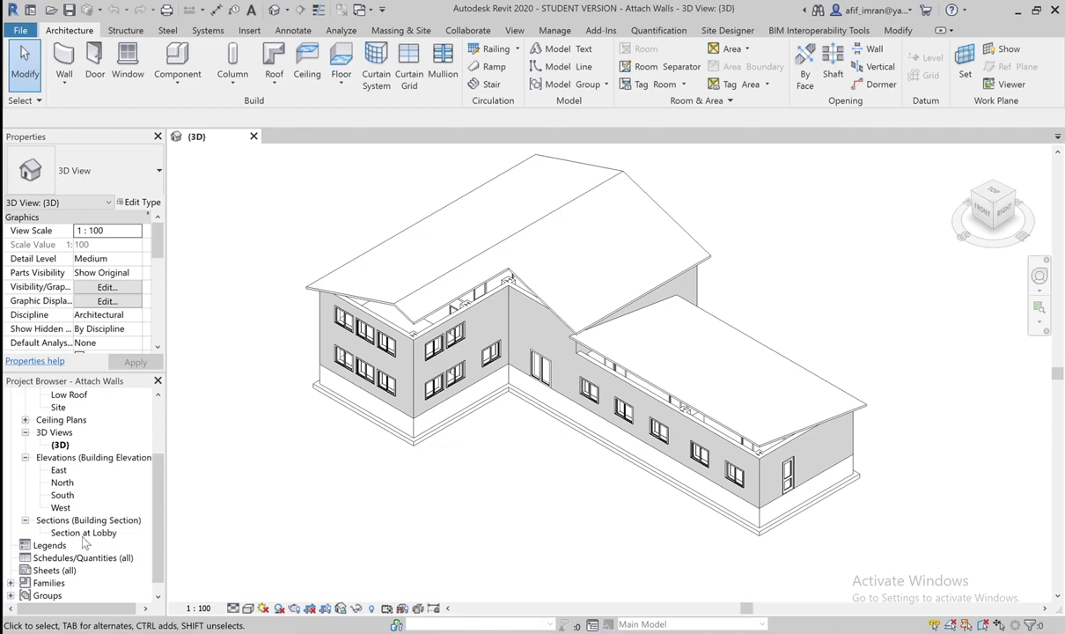
- Open the Section at Lobby view and zoom in on the left roof eave
{"action": "left_click", "coordinate": [82, 534]}
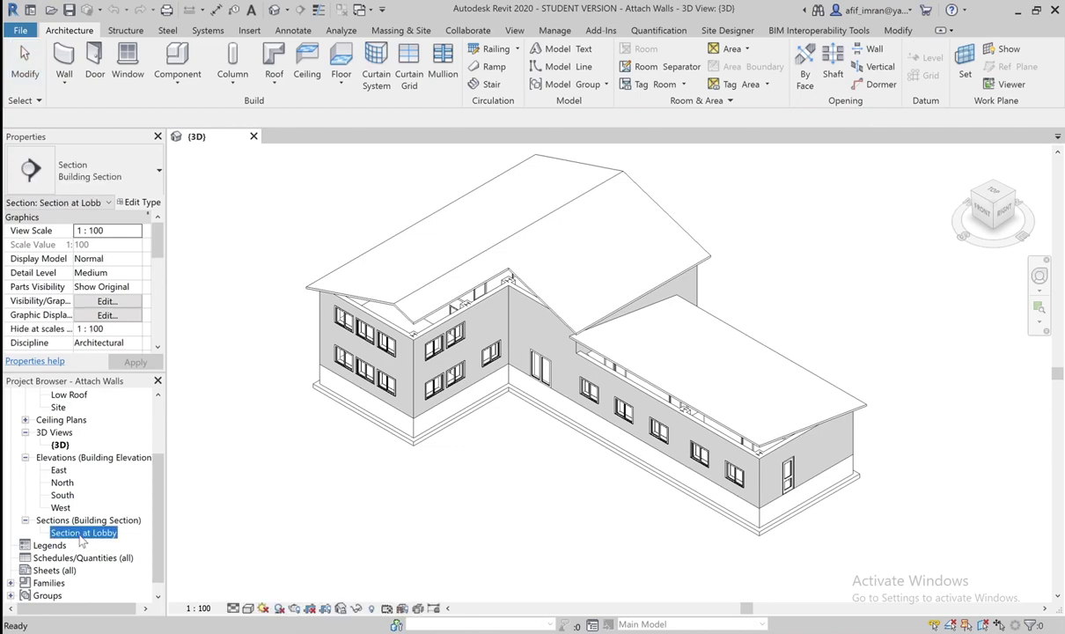
{"action": "double_click", "coordinate": [81, 538]}
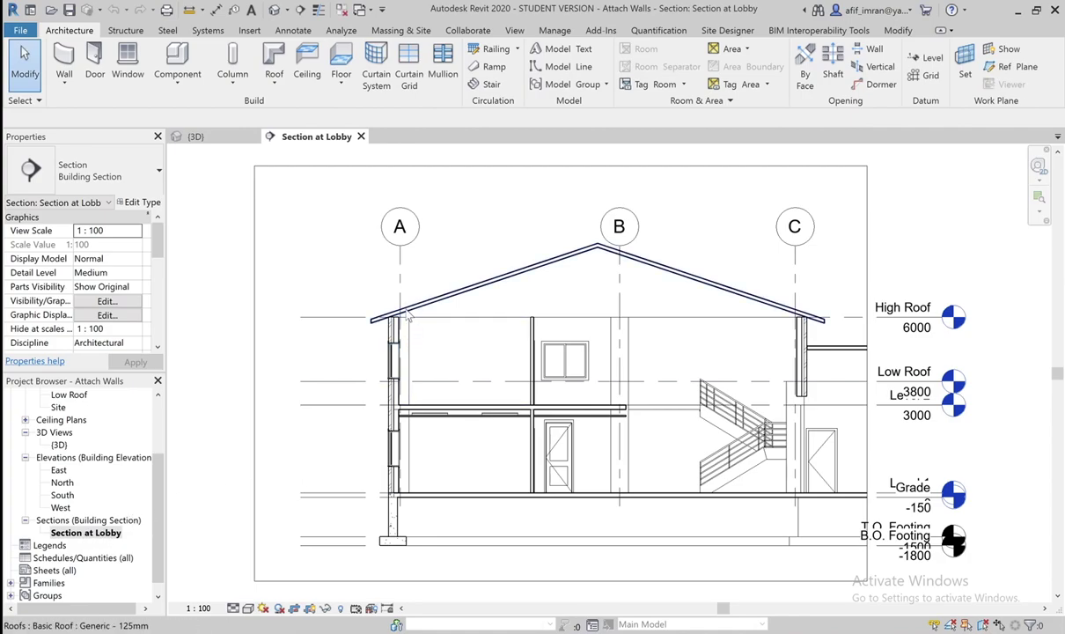
{"action": "scroll", "coordinate": [397, 304], "scroll_direction": "up", "scroll_amount": 2}
{"action": "scroll", "coordinate": [401, 304], "scroll_direction": "up", "scroll_amount": 2}
{"action": "scroll", "coordinate": [401, 303], "scroll_direction": "up", "scroll_amount": 1}
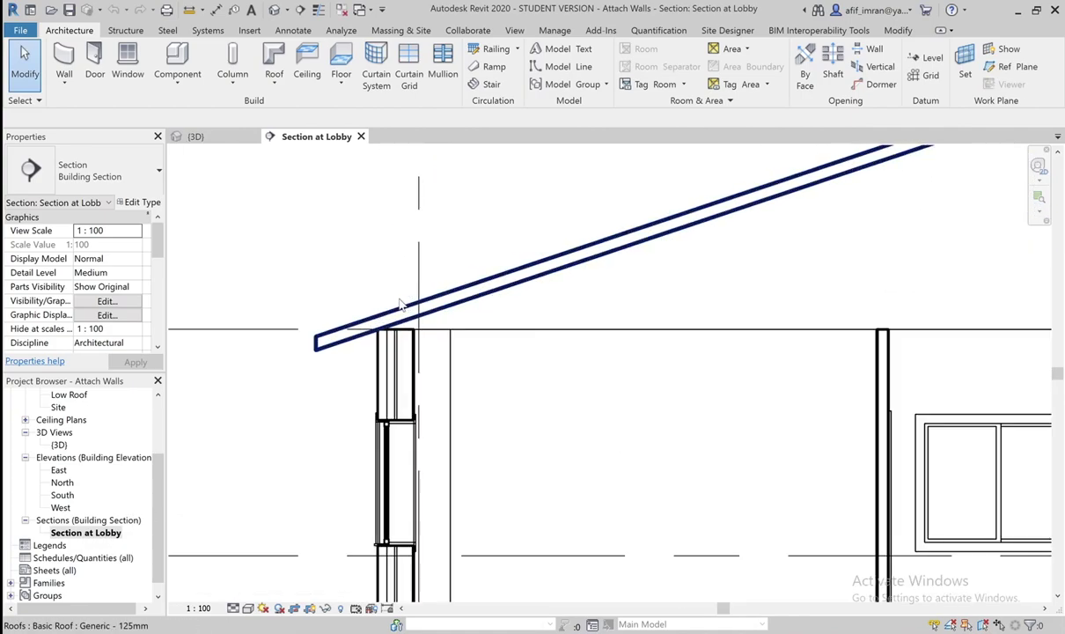
{"action": "scroll", "coordinate": [402, 302], "scroll_direction": "up", "scroll_amount": 3}
{"action": "scroll", "coordinate": [423, 269], "scroll_direction": "down", "scroll_amount": 4}
{"action": "scroll", "coordinate": [423, 268], "scroll_direction": "down", "scroll_amount": 1}
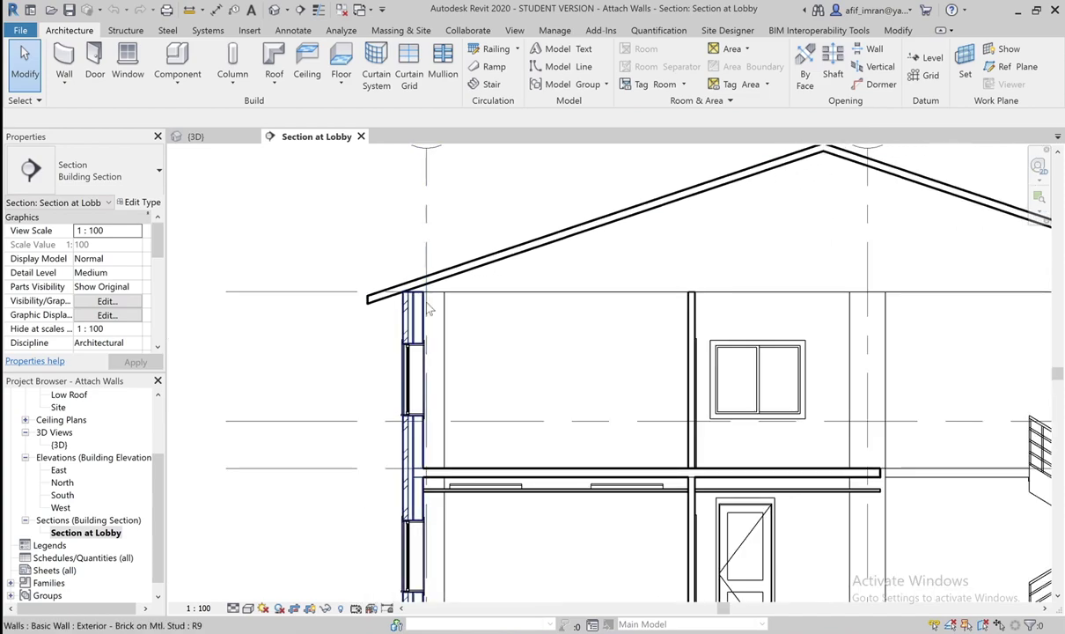
{"action": "scroll", "coordinate": [417, 302], "scroll_direction": "down", "scroll_amount": 2}
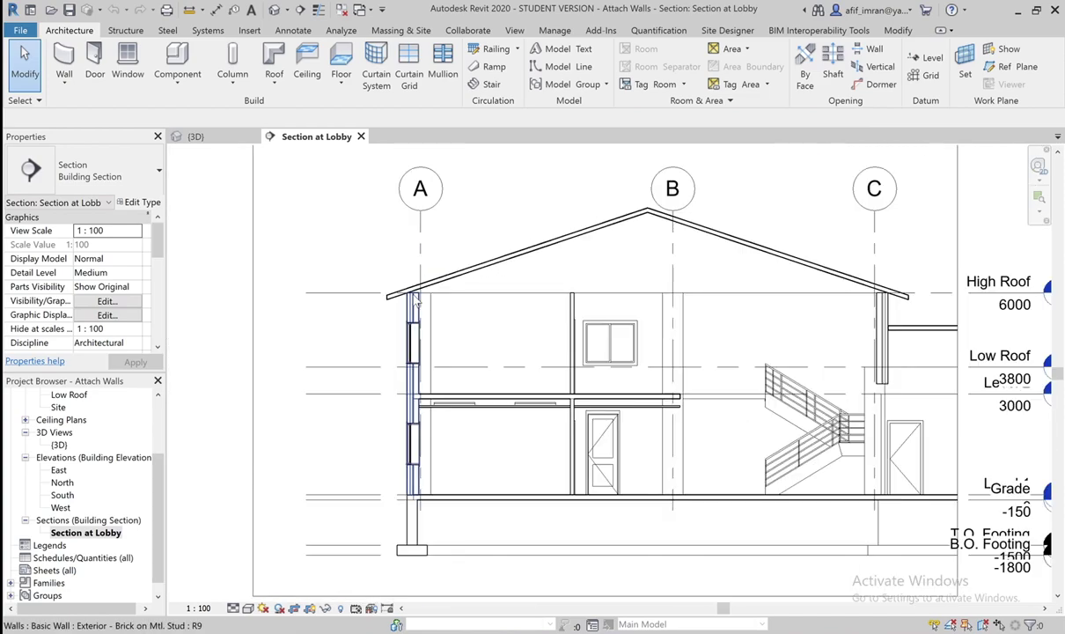
{"action": "scroll", "coordinate": [417, 302], "scroll_direction": "down", "scroll_amount": 1}
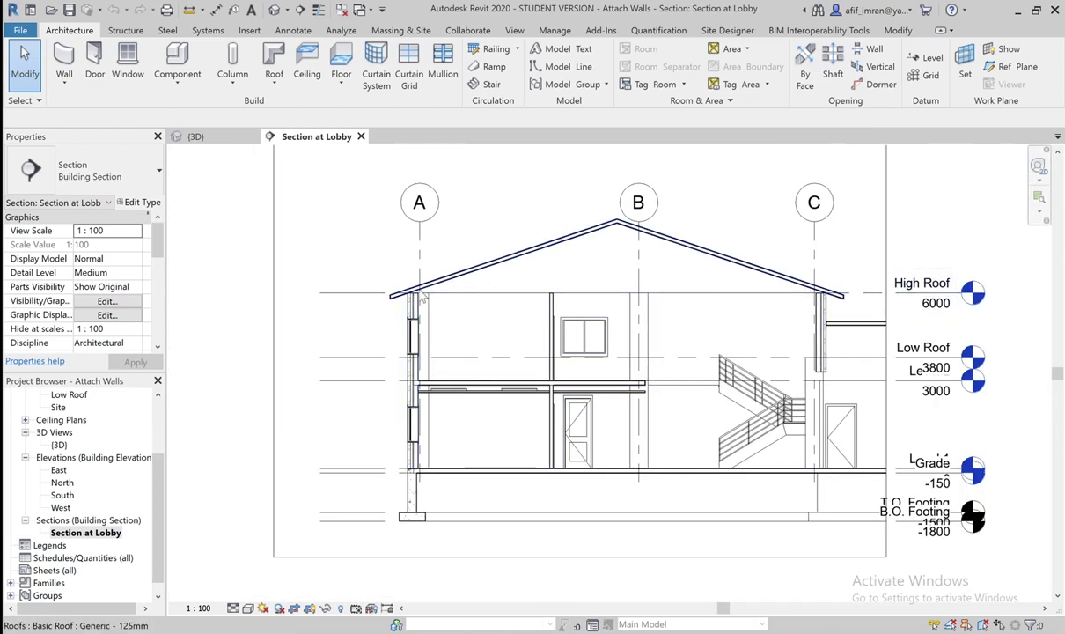
{"action": "scroll", "coordinate": [402, 282], "scroll_direction": "up", "scroll_amount": 4}
{"action": "scroll", "coordinate": [408, 291], "scroll_direction": "up", "scroll_amount": 2}
{"action": "scroll", "coordinate": [409, 289], "scroll_direction": "up", "scroll_amount": 1}
{"action": "scroll", "coordinate": [409, 289], "scroll_direction": "up", "scroll_amount": 1}
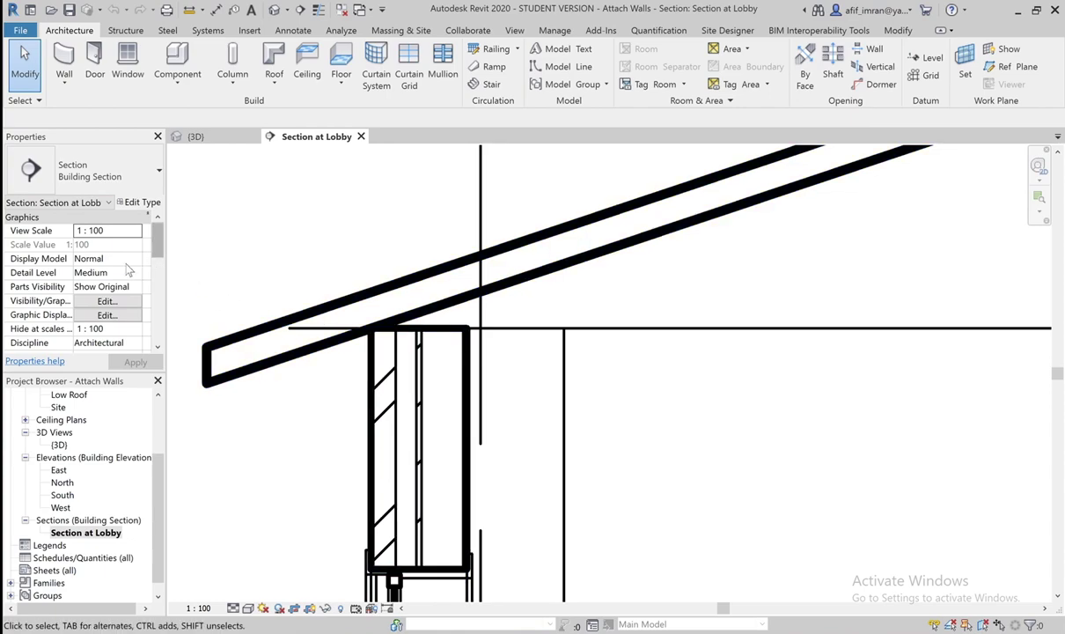
{"action": "scroll", "coordinate": [130, 273], "scroll_direction": "down", "scroll_amount": 2}
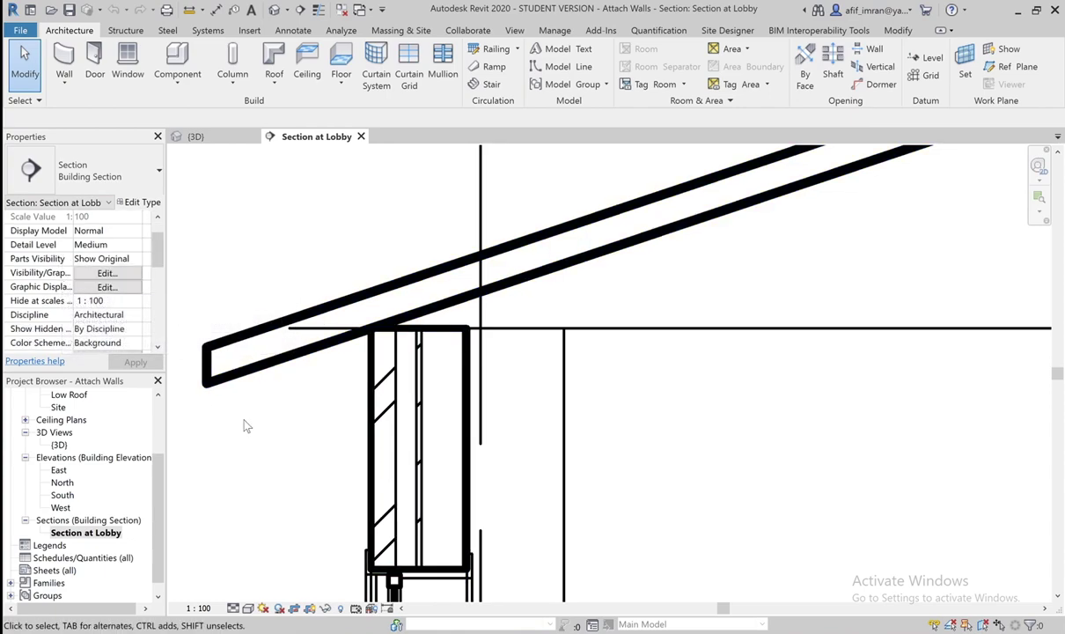
- Verify the exterior wall's Top is Attached property is unchecked, then return to the {3D} view
{"action": "left_click", "coordinate": [403, 419]}
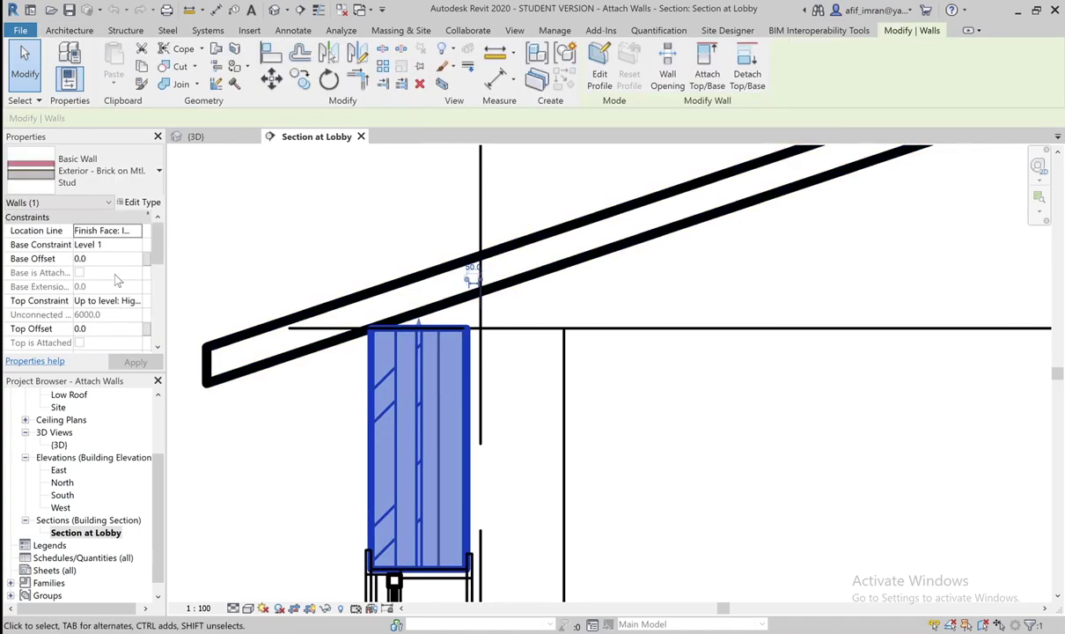
{"action": "scroll", "coordinate": [115, 278], "scroll_direction": "down", "scroll_amount": 2}
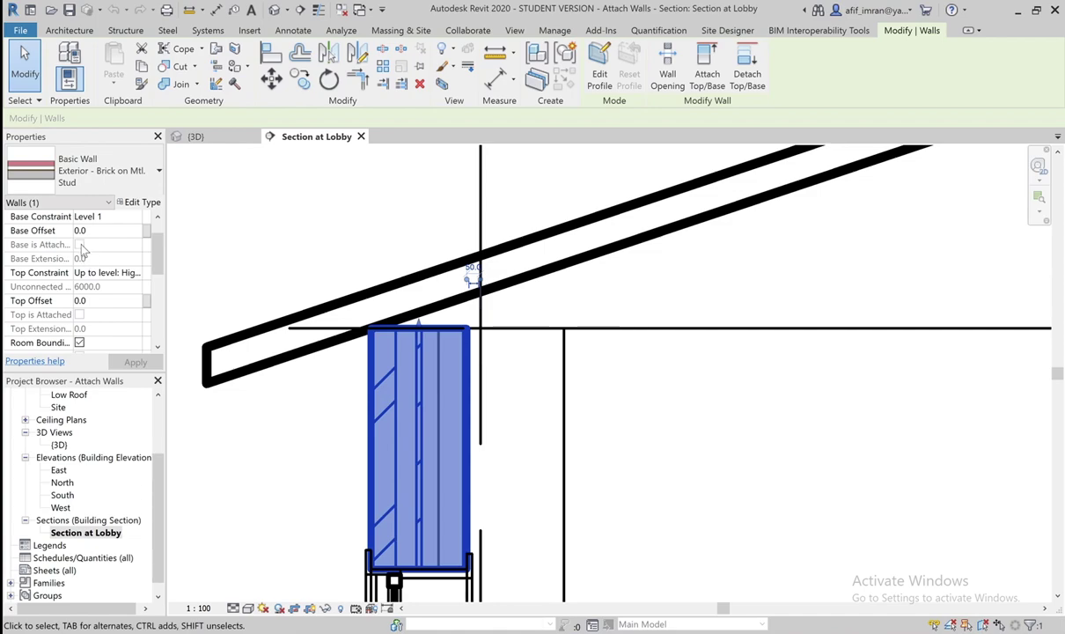
{"action": "scroll", "coordinate": [84, 247], "scroll_direction": "down", "scroll_amount": 1}
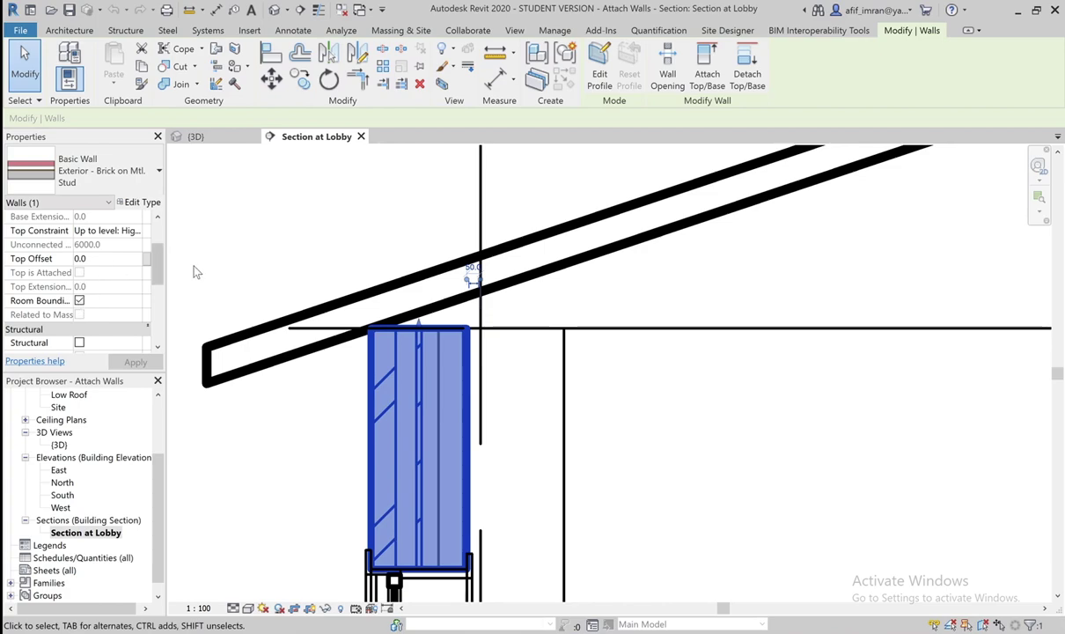
{"action": "left_click", "coordinate": [261, 235]}
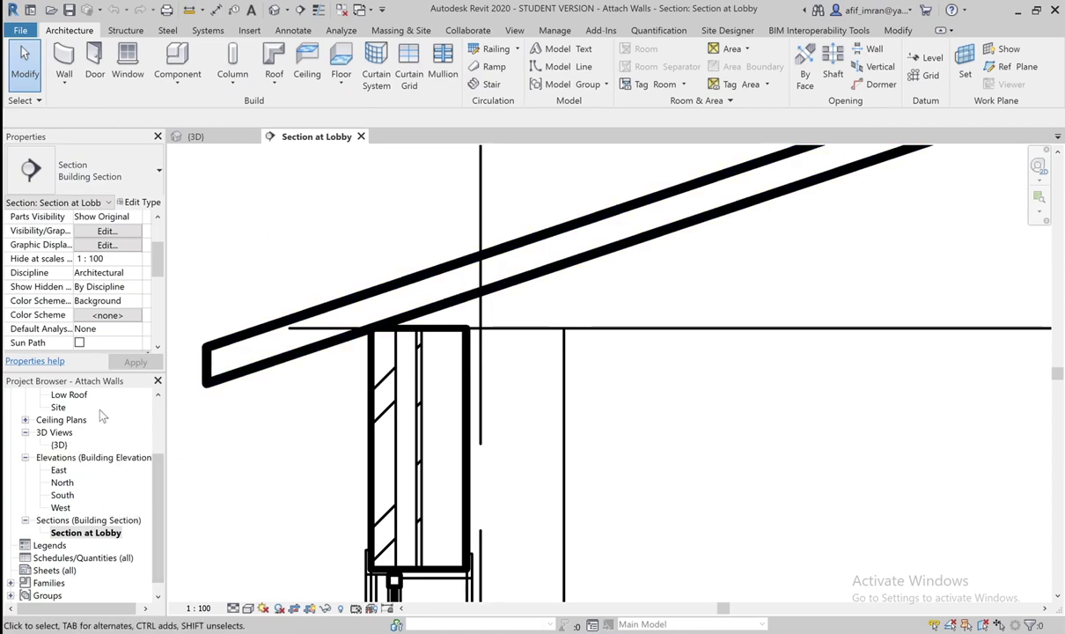
{"action": "left_click", "coordinate": [195, 136]}
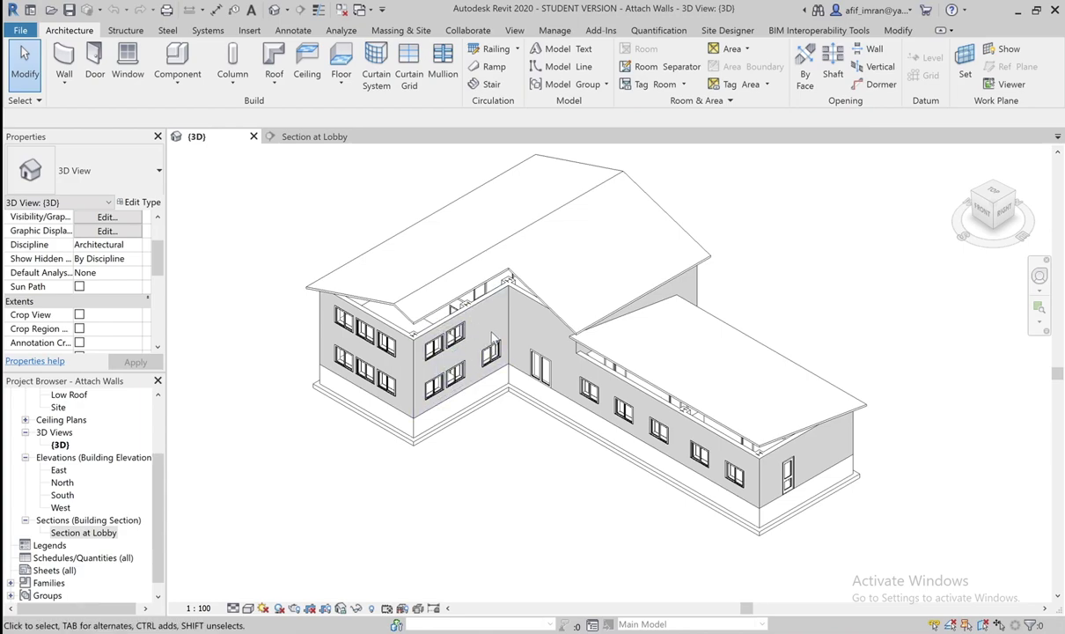
- Attach the top of the brick wall below the gable to the sloped roof with Attach Top/Base
{"action": "left_click", "coordinate": [480, 308]}
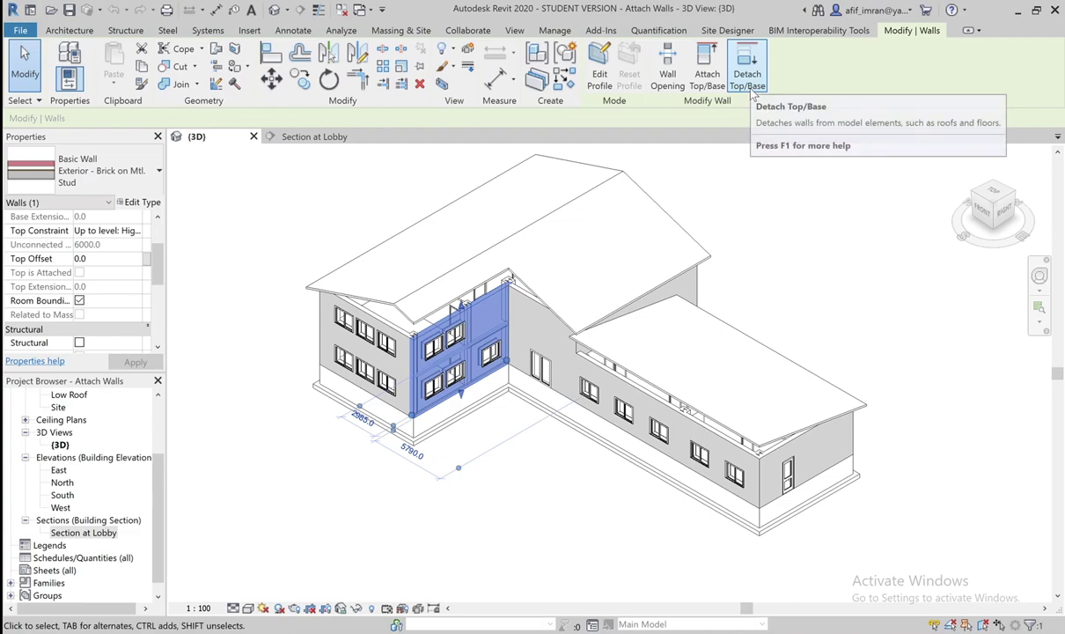
{"action": "left_click", "coordinate": [705, 80]}
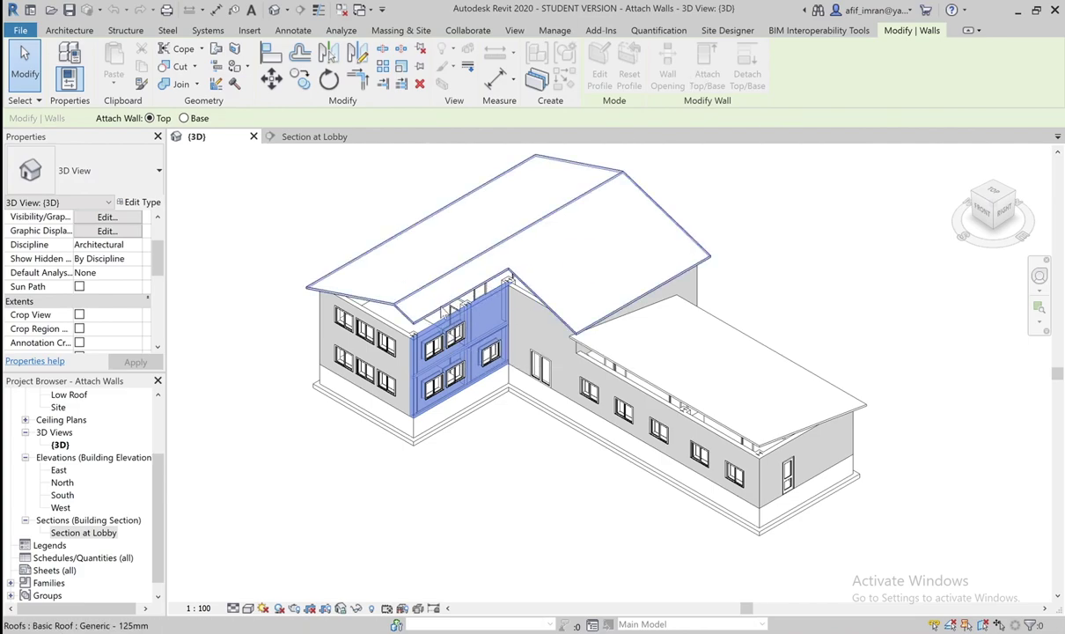
{"action": "left_click", "coordinate": [492, 273]}
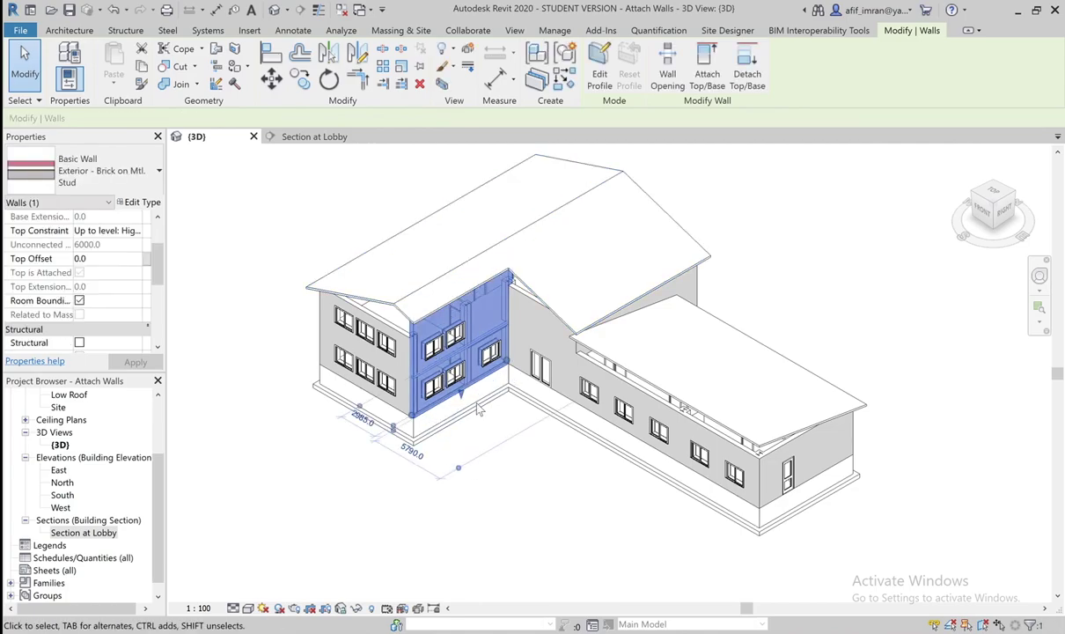
{"action": "scroll", "coordinate": [463, 339], "scroll_direction": "up", "scroll_amount": 2}
{"action": "scroll", "coordinate": [463, 339], "scroll_direction": "up", "scroll_amount": 3}
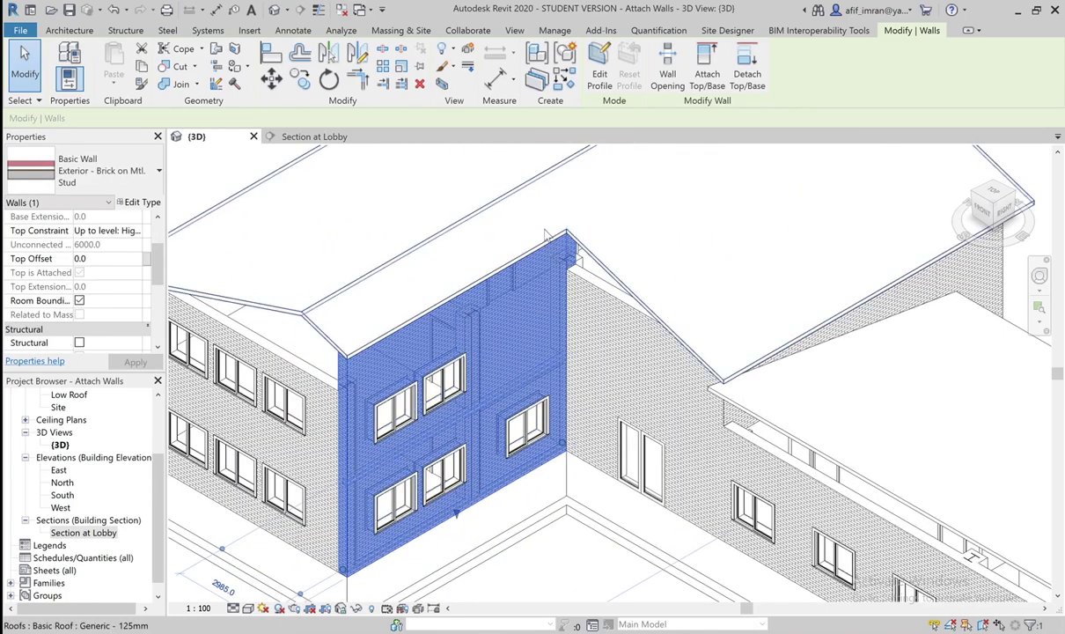
{"action": "scroll", "coordinate": [545, 233], "scroll_direction": "down", "scroll_amount": 3}
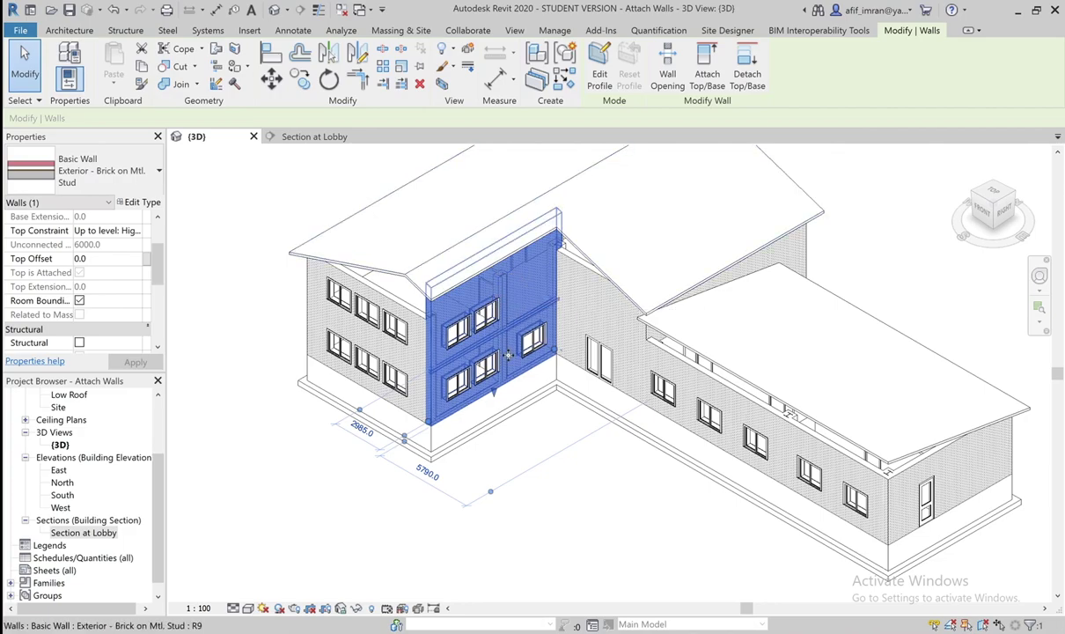
{"action": "left_click", "coordinate": [585, 506]}
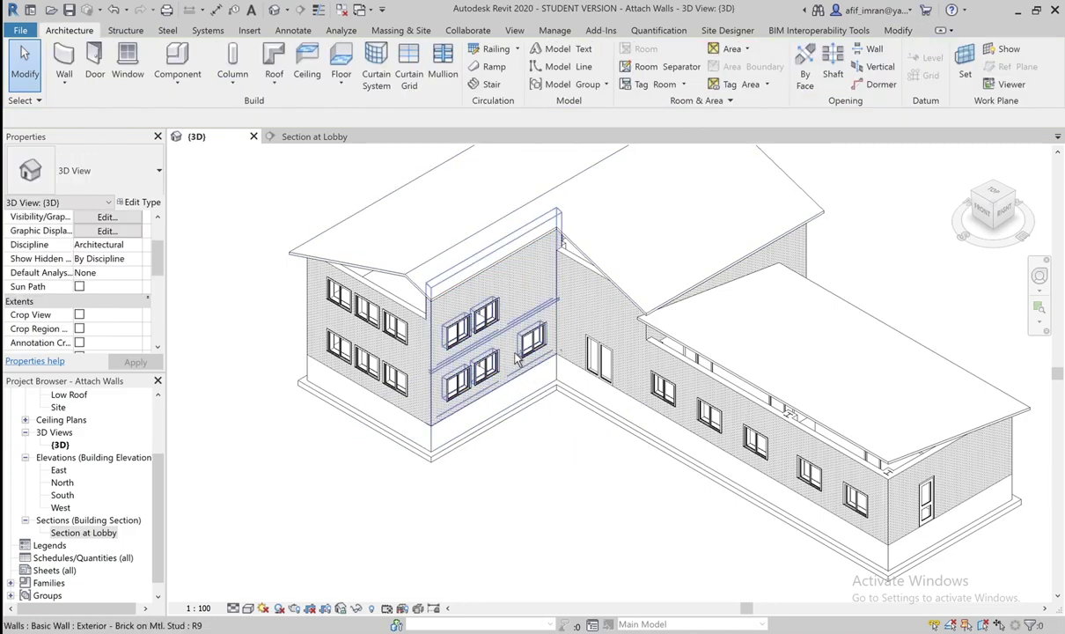
{"action": "middle_click_drag", "start_coordinate": [544, 343], "coordinate": [544, 165], "text": "shift"}
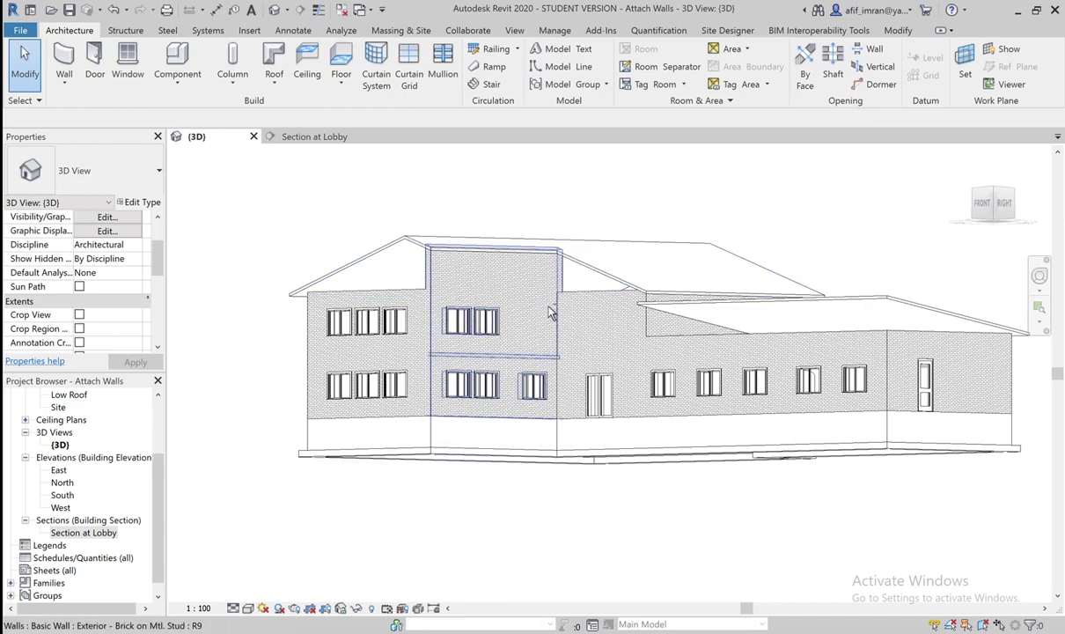
{"action": "middle_click_drag", "start_coordinate": [551, 336], "coordinate": [561, 466], "text": "shift"}
{"action": "middle_click_drag", "start_coordinate": [515, 541], "coordinate": [526, 470], "text": "shift"}
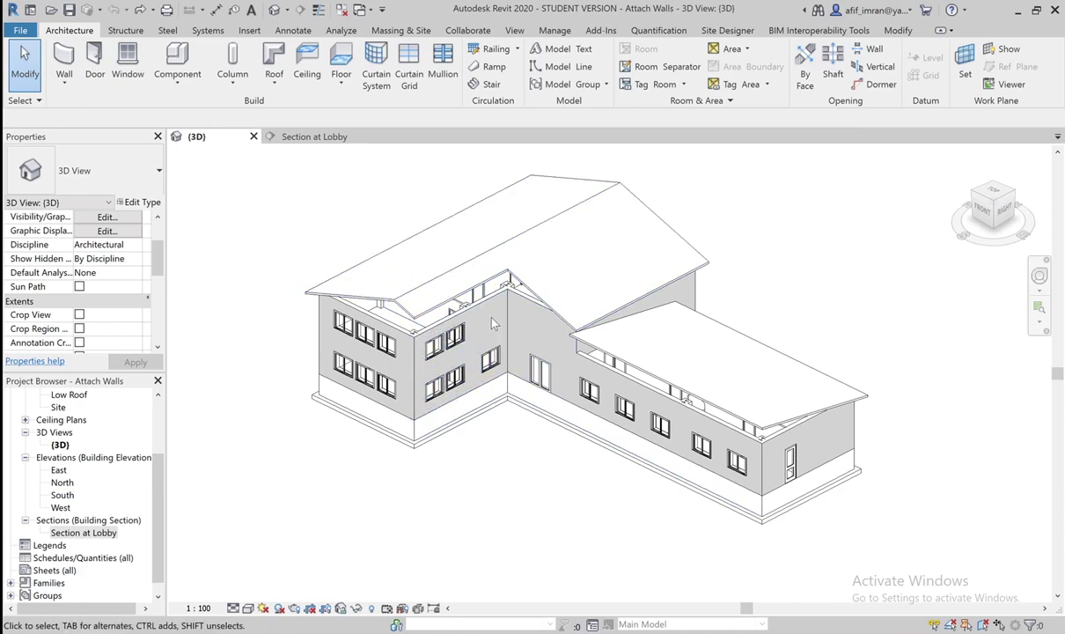
{"action": "middle_click_drag", "start_coordinate": [497, 330], "coordinate": [519, 369]}
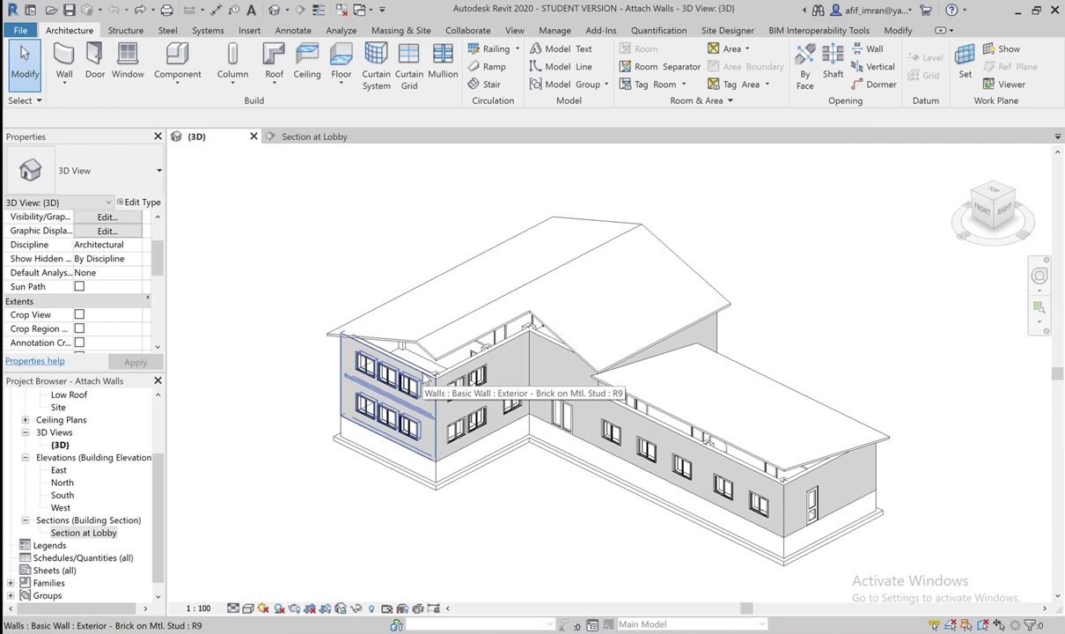
- Tab-select the chain of two-storey exterior walls and attach their tops to the high roof
{"action": "key", "text": "Tab"}
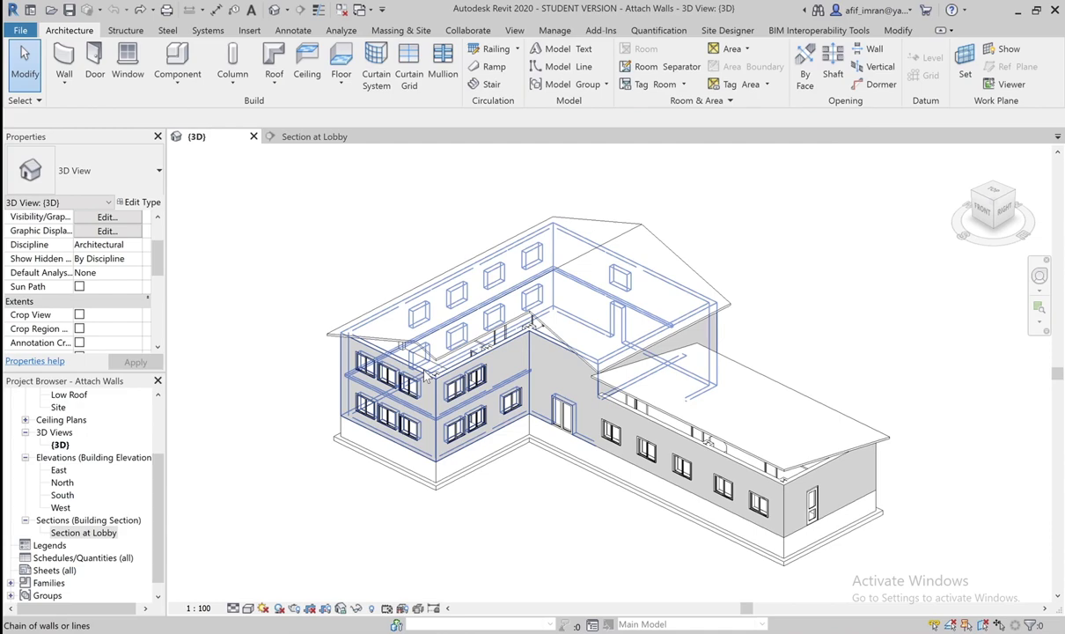
{"action": "left_click", "coordinate": [428, 376]}
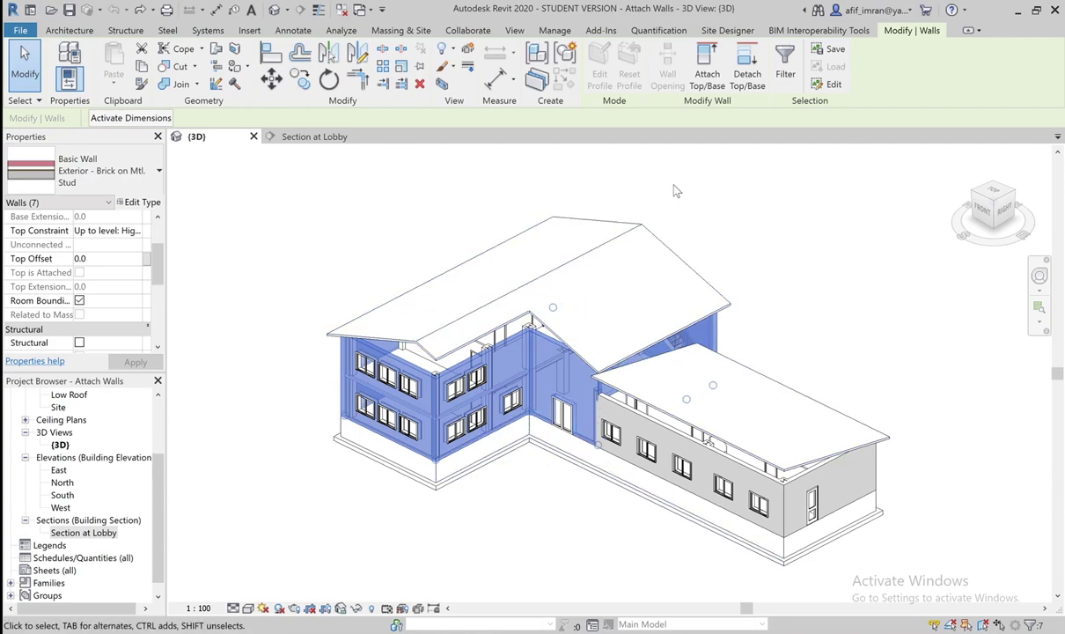
{"action": "left_click", "coordinate": [715, 68]}
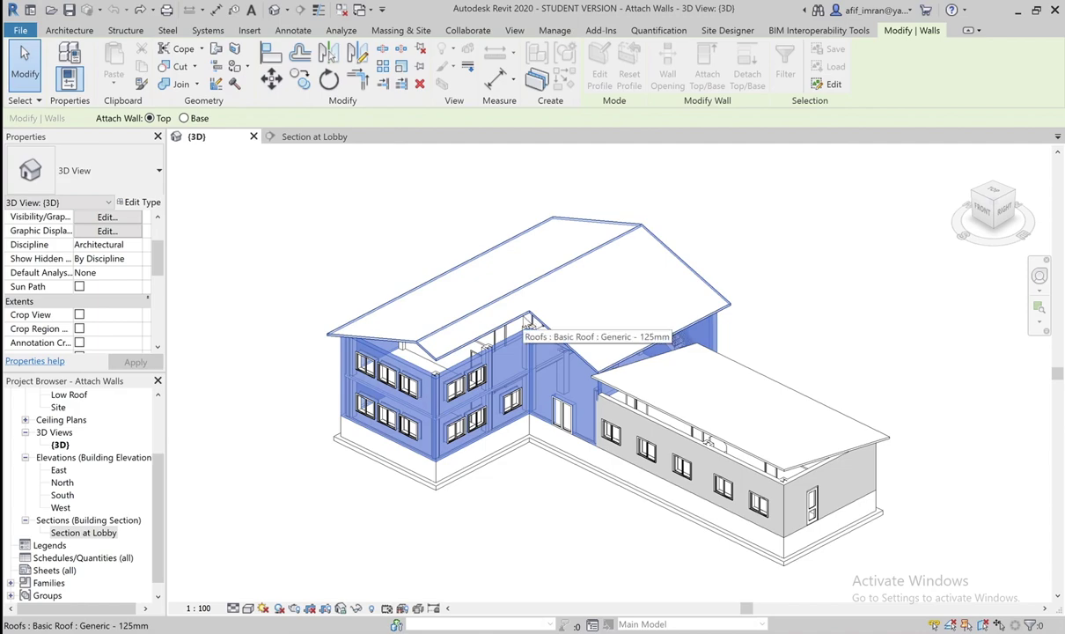
{"action": "left_click", "coordinate": [526, 320]}
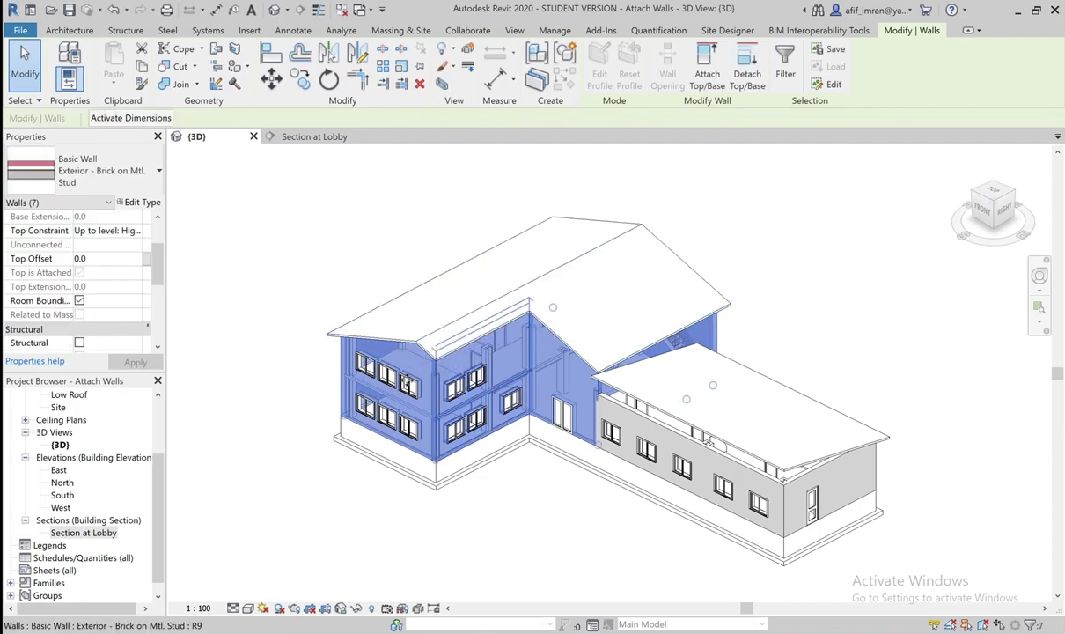
{"action": "left_click", "coordinate": [291, 243]}
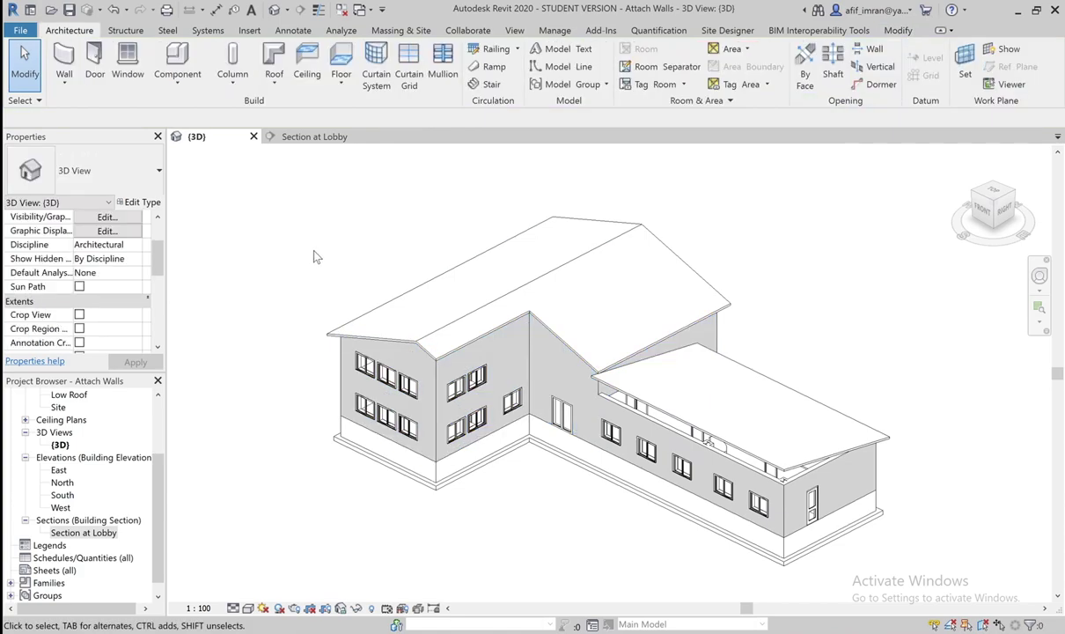
{"action": "middle_click_drag", "start_coordinate": [335, 266], "coordinate": [465, 196], "text": "shift"}
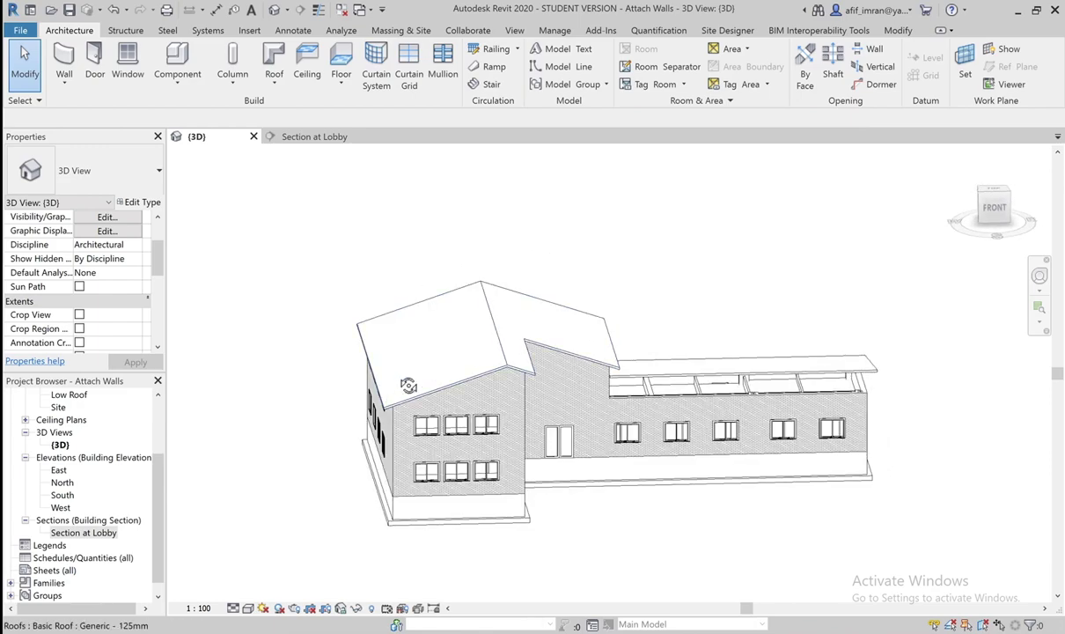
{"action": "middle_click_drag", "start_coordinate": [410, 352], "coordinate": [475, 301], "text": "shift"}
{"action": "middle_click_drag", "start_coordinate": [417, 363], "coordinate": [596, 382], "text": "shift"}
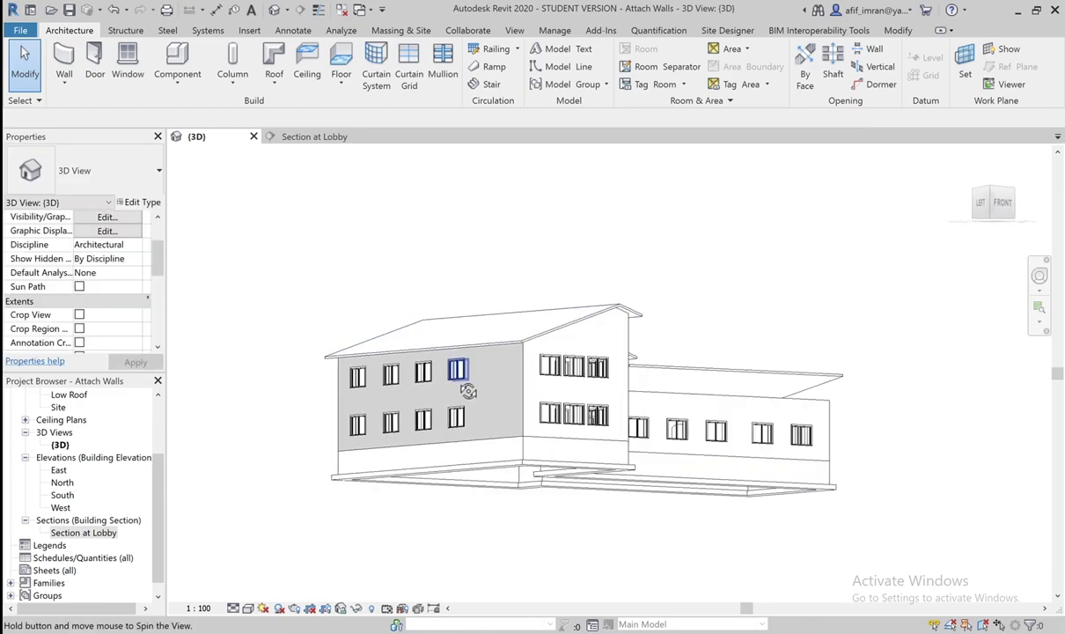
{"action": "middle_click_drag", "start_coordinate": [522, 364], "coordinate": [672, 409], "text": "shift"}
{"action": "mouse_move", "coordinate": [596, 392]}
{"action": "middle_mouse_down", "text": "shift"}
{"action": "mouse_move", "coordinate": [627, 409]}
{"action": "mouse_move", "coordinate": [572, 379]}
{"action": "mouse_move", "coordinate": [613, 457]}
{"action": "mouse_move", "coordinate": [669, 436]}
{"action": "mouse_move", "coordinate": [614, 451]}
{"action": "mouse_move", "coordinate": [608, 438]}
{"action": "mouse_move", "coordinate": [570, 446]}
{"action": "mouse_move", "coordinate": [556, 431]}
{"action": "middle_mouse_up", "text": "shift"}
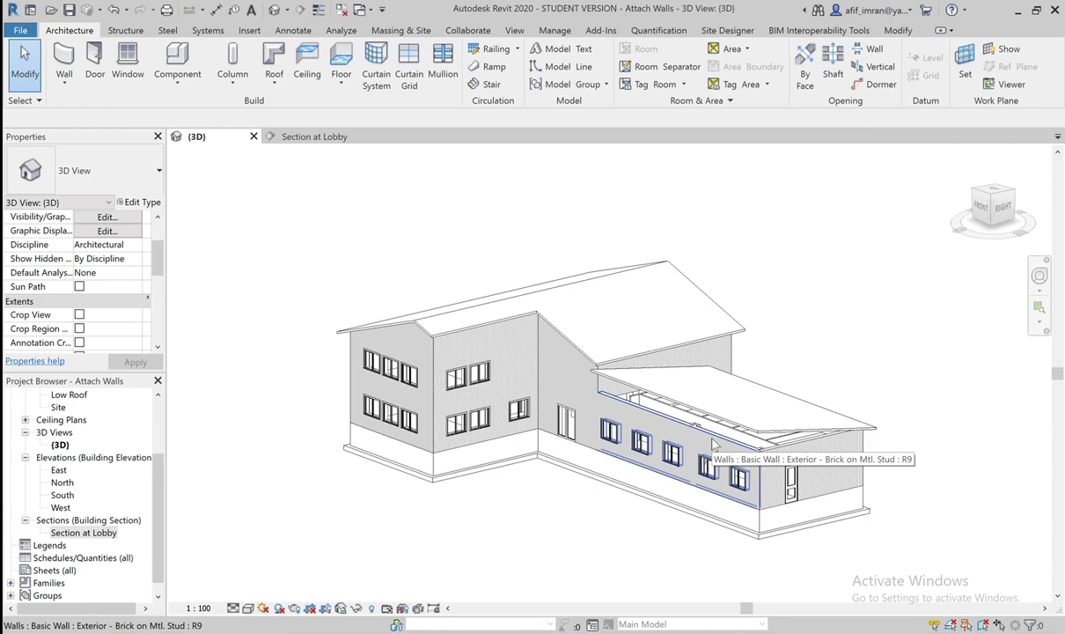
- Select the wing's wall chain minus the upper wall and attach those three tops to the low roof
{"action": "key", "text": "Tab"}
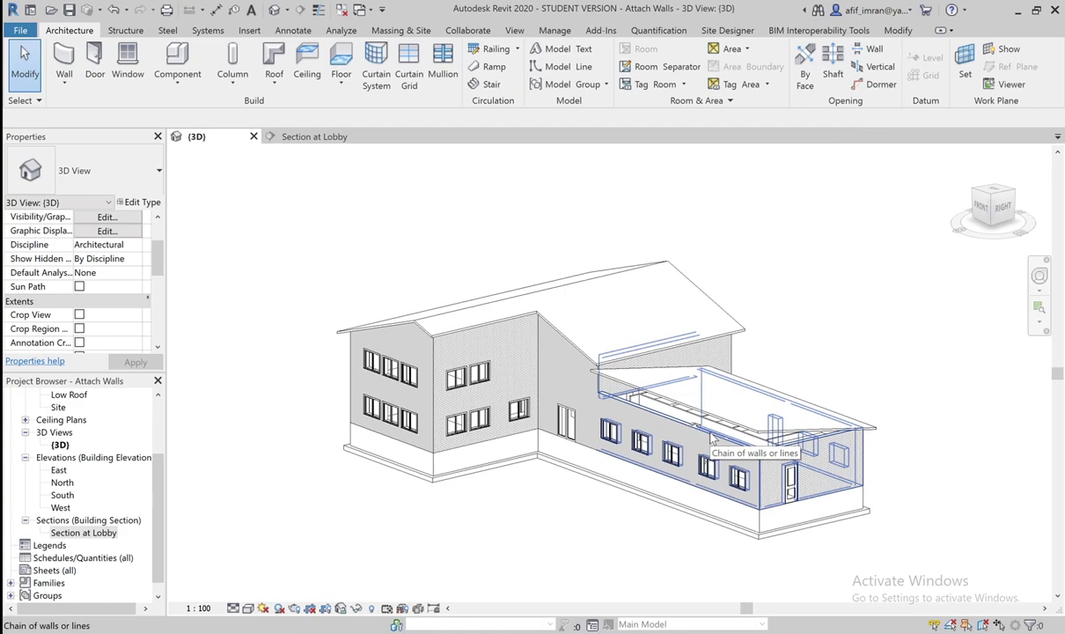
{"action": "left_click", "coordinate": [711, 437]}
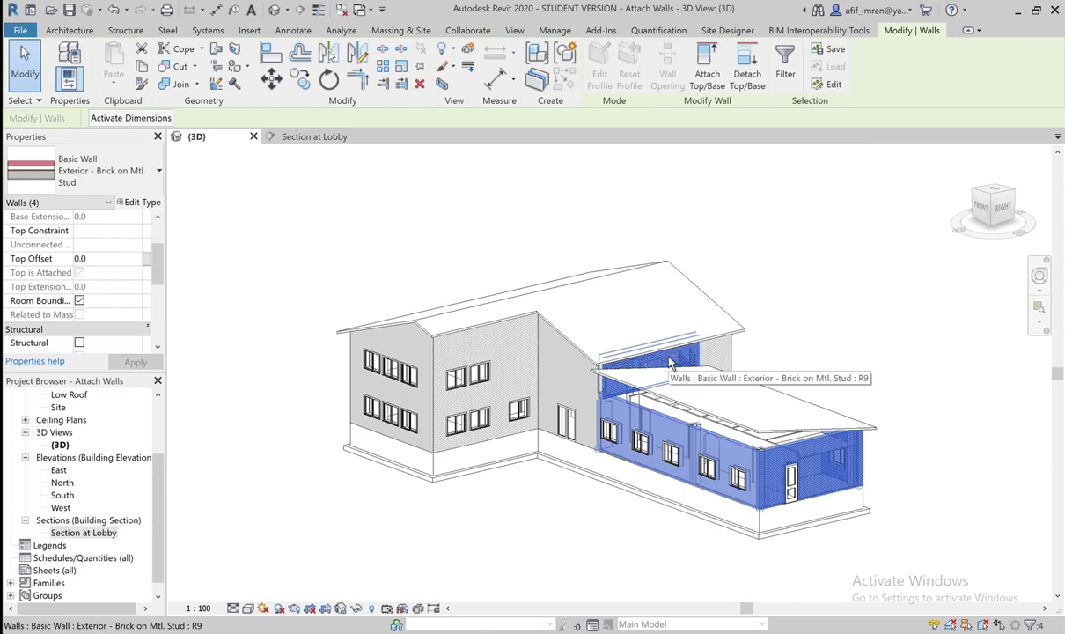
{"action": "left_click", "coordinate": [670, 363], "text": "shift"}
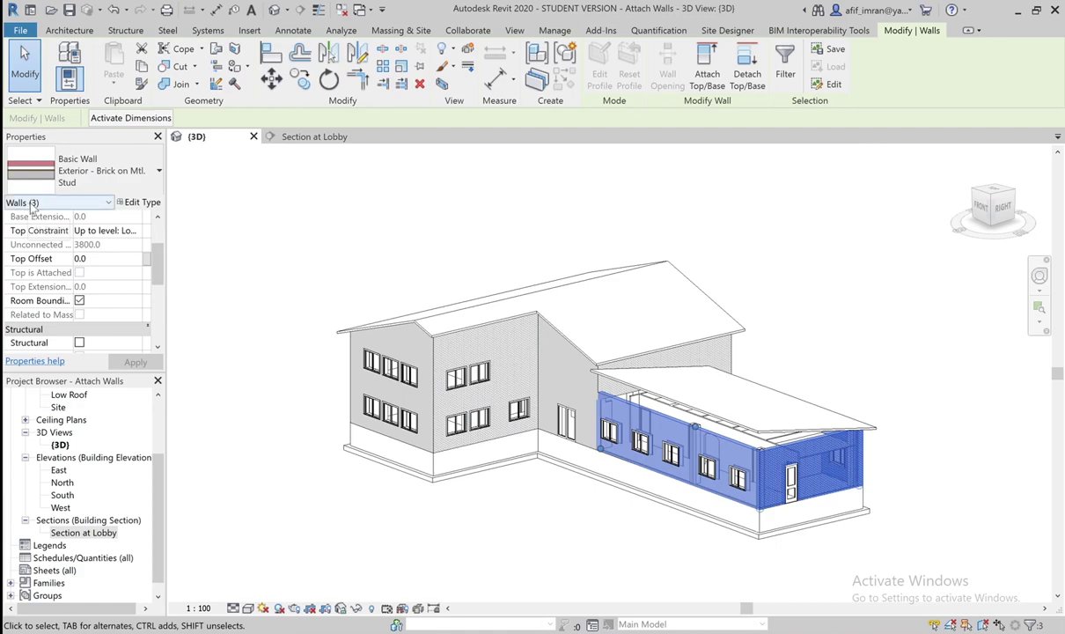
{"action": "left_click", "coordinate": [701, 81]}
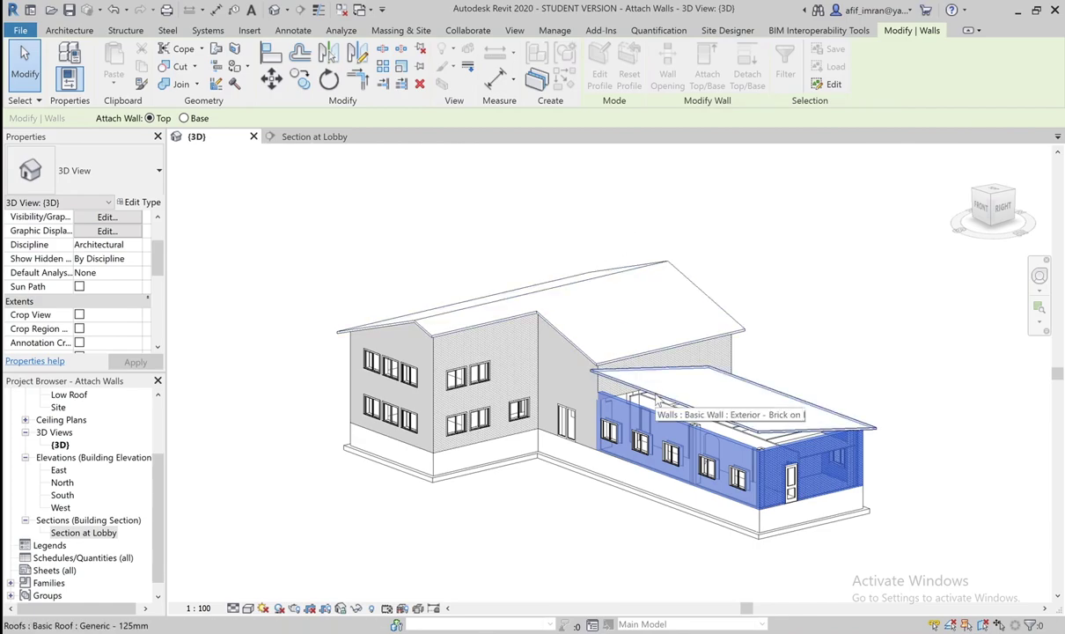
{"action": "left_click", "coordinate": [655, 401]}
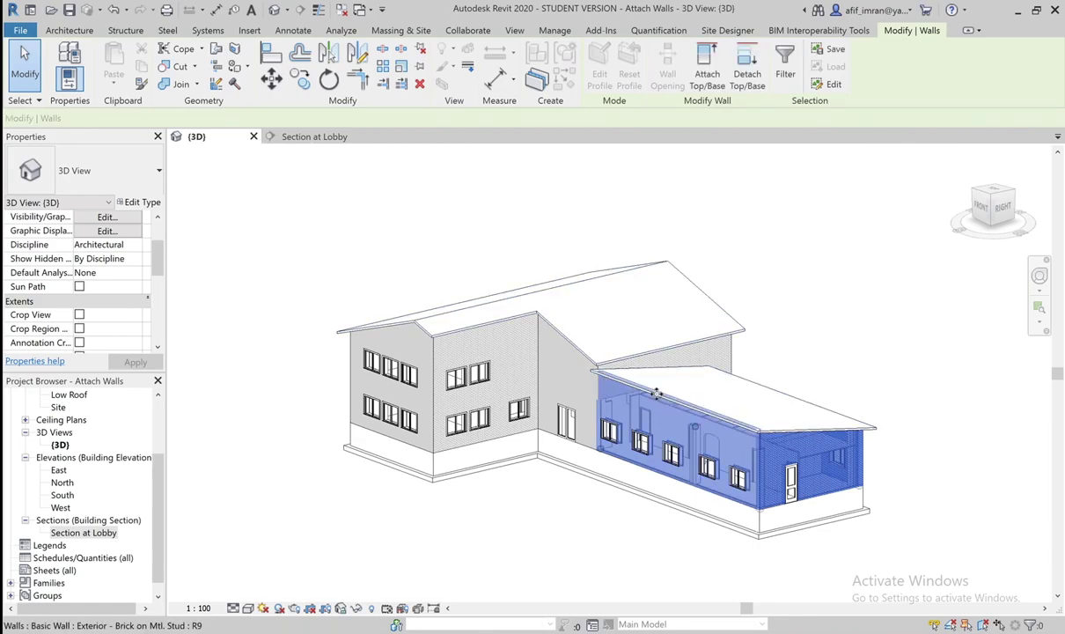
{"action": "left_click", "coordinate": [521, 517]}
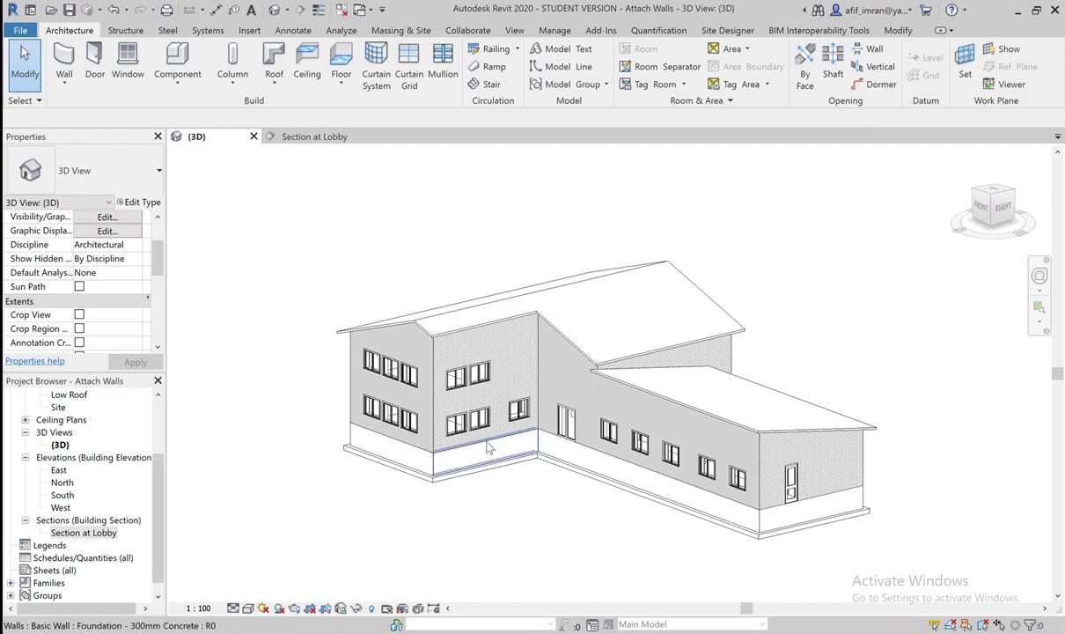
- Orbit the 3D view to a more frontal angle, then switch to the Section at Lobby view
{"action": "middle_click_drag", "start_coordinate": [491, 440], "coordinate": [549, 430], "text": "shift"}
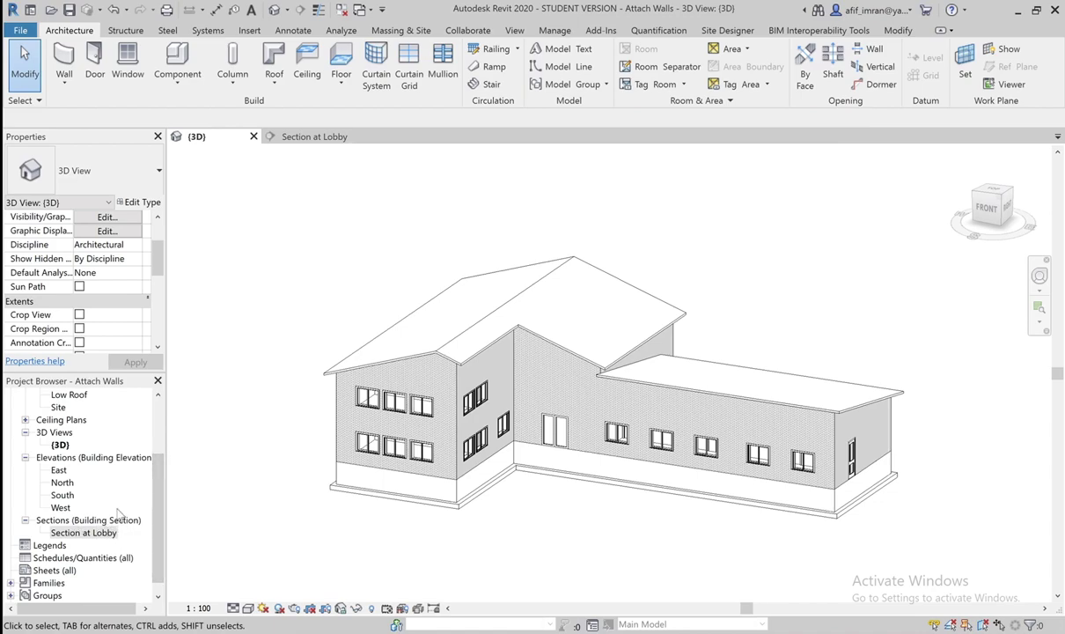
{"action": "left_click", "coordinate": [293, 139]}
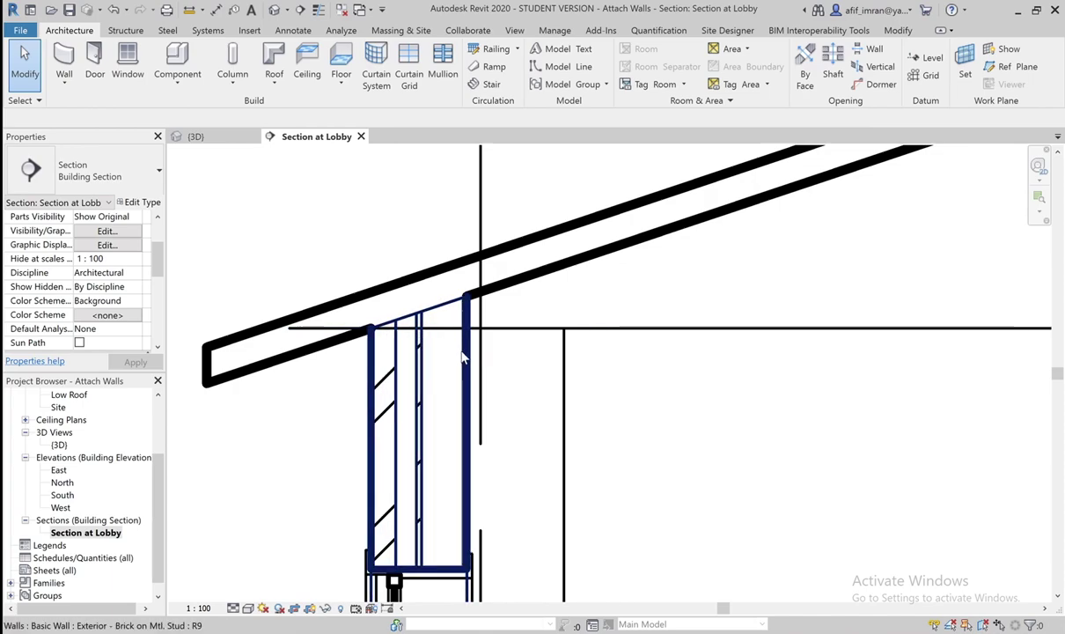
{"action": "left_click", "coordinate": [438, 332]}
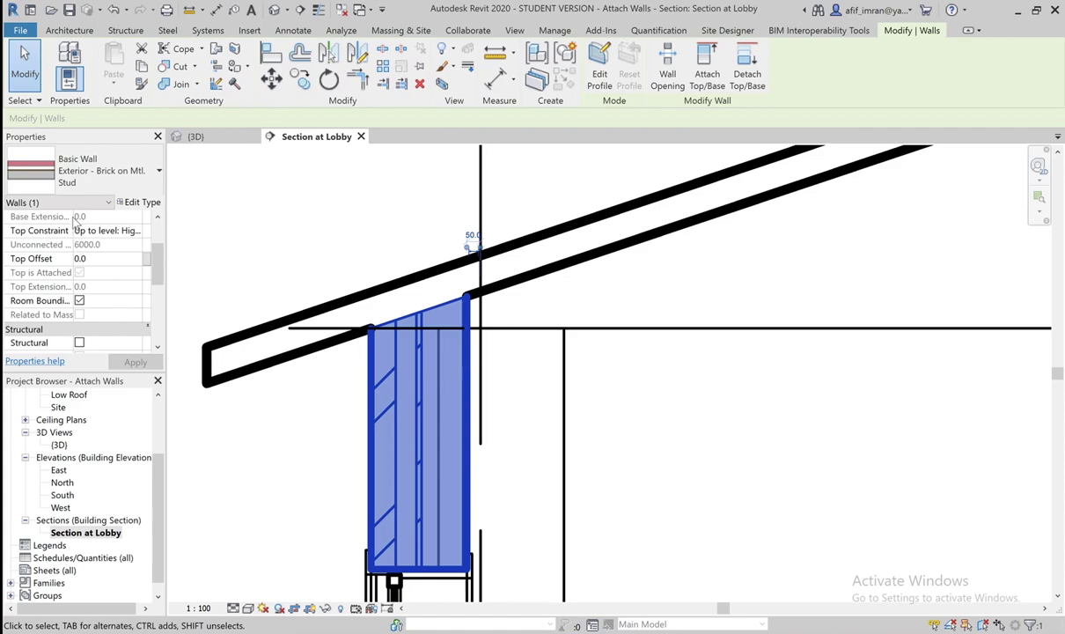
{"action": "scroll", "coordinate": [74, 213], "scroll_direction": "up", "scroll_amount": 3}
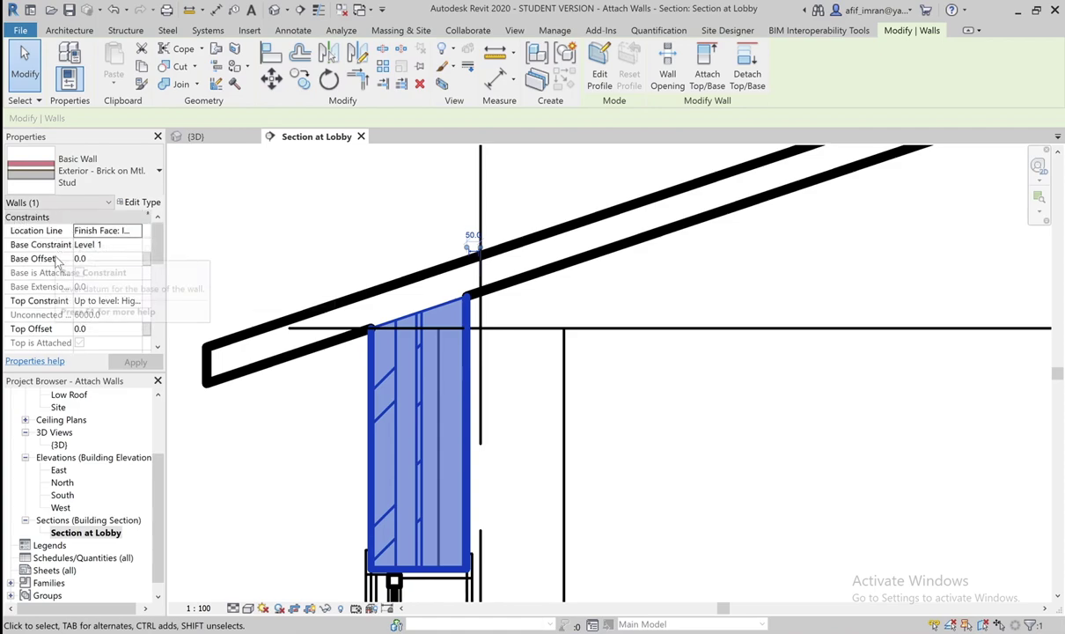
{"action": "scroll", "coordinate": [44, 251], "scroll_direction": "down", "scroll_amount": 1}
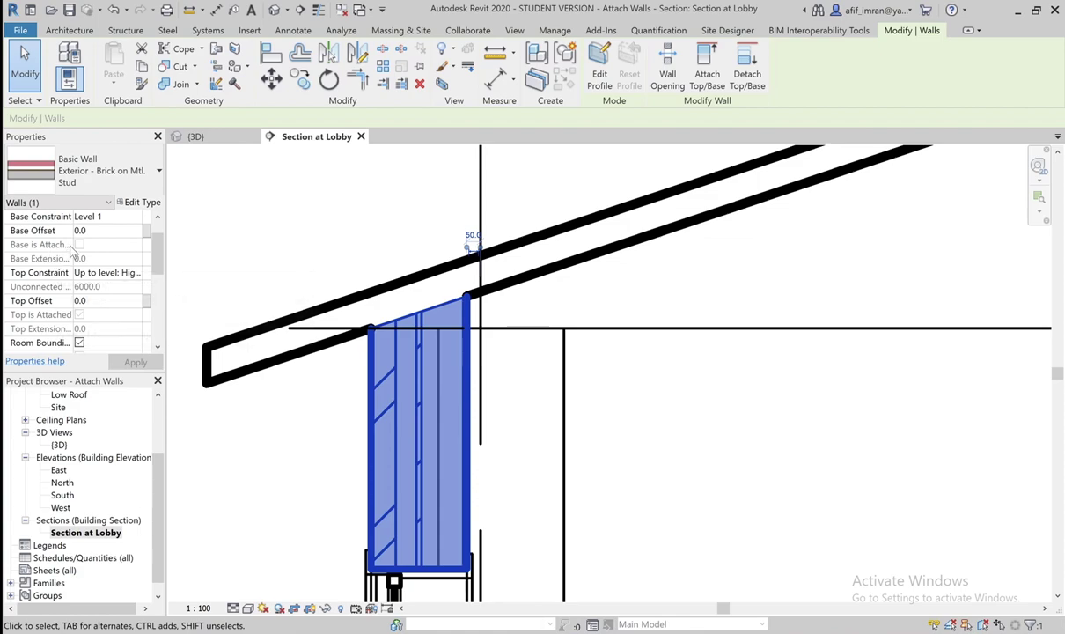
{"action": "scroll", "coordinate": [88, 249], "scroll_direction": "down", "scroll_amount": 1}
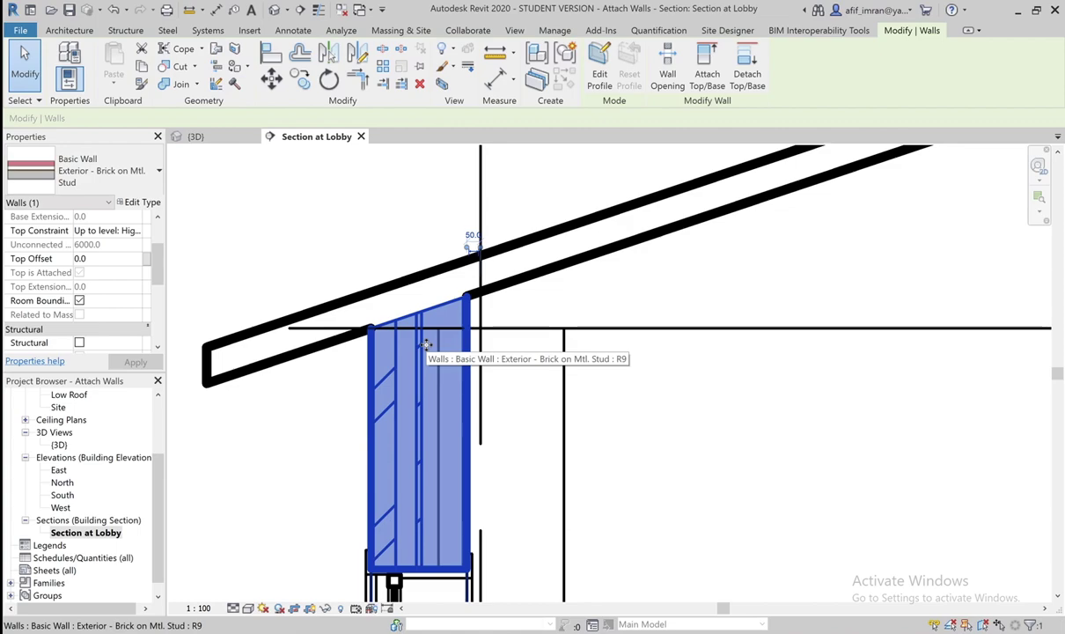
{"action": "scroll", "coordinate": [98, 264], "scroll_direction": "up", "scroll_amount": 2}
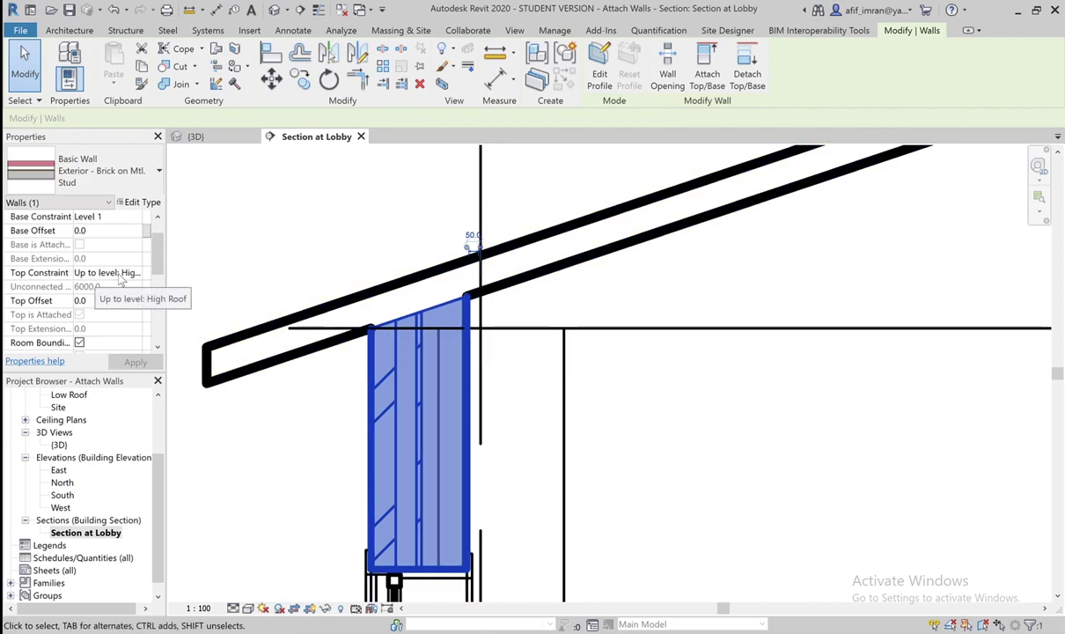
{"action": "left_click", "coordinate": [120, 275]}
{"action": "left_click", "coordinate": [136, 273]}
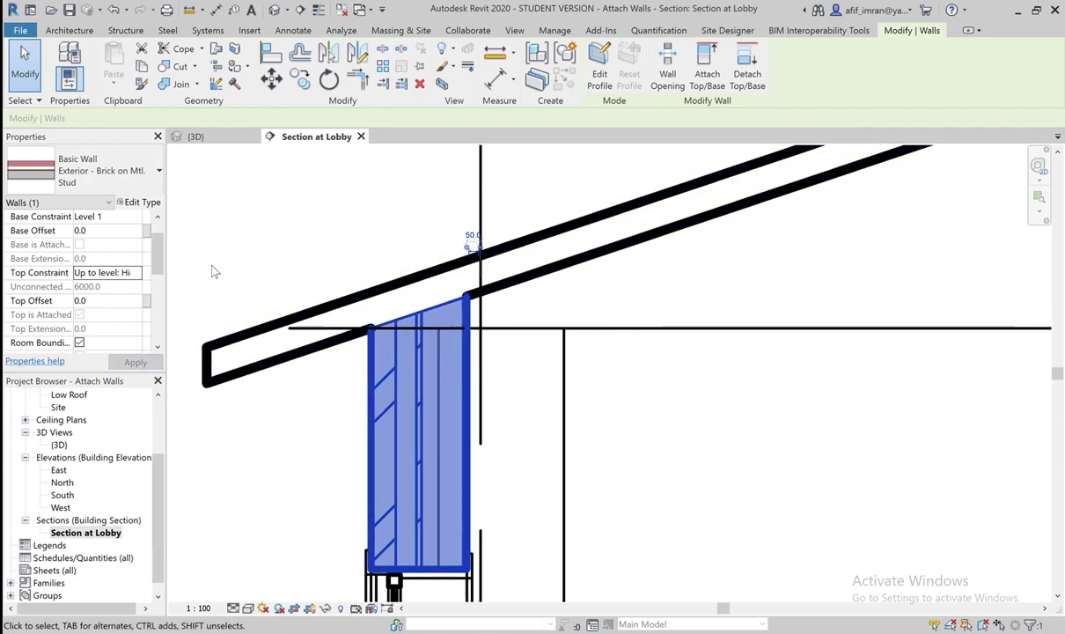
{"action": "left_click", "coordinate": [271, 414]}
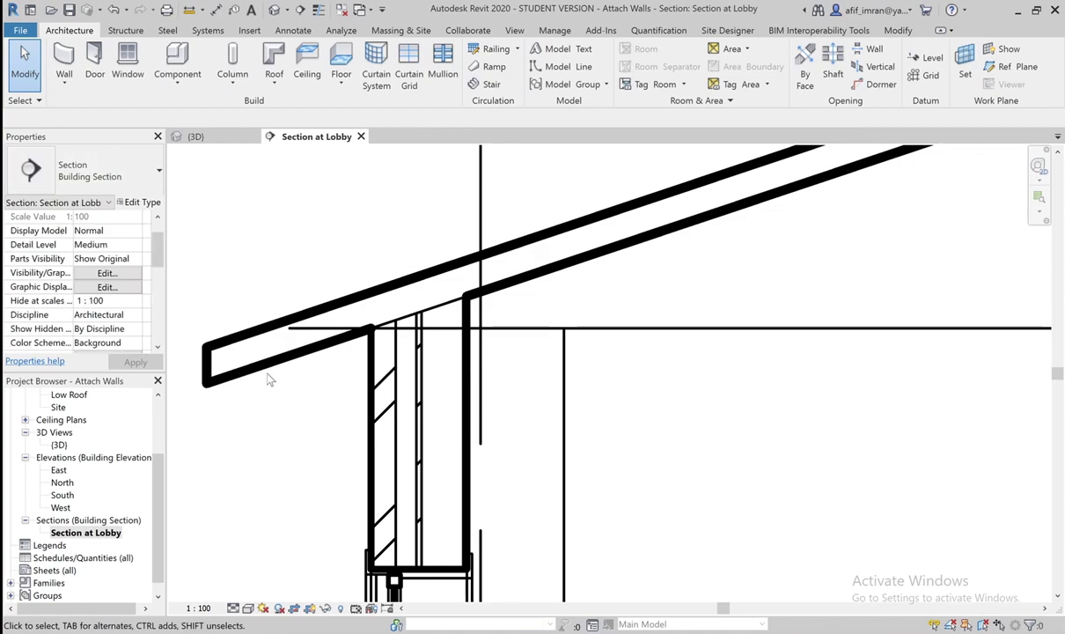
- Change the high roof's Slope property from 18.50° to 25.00°
{"action": "left_click", "coordinate": [266, 369]}
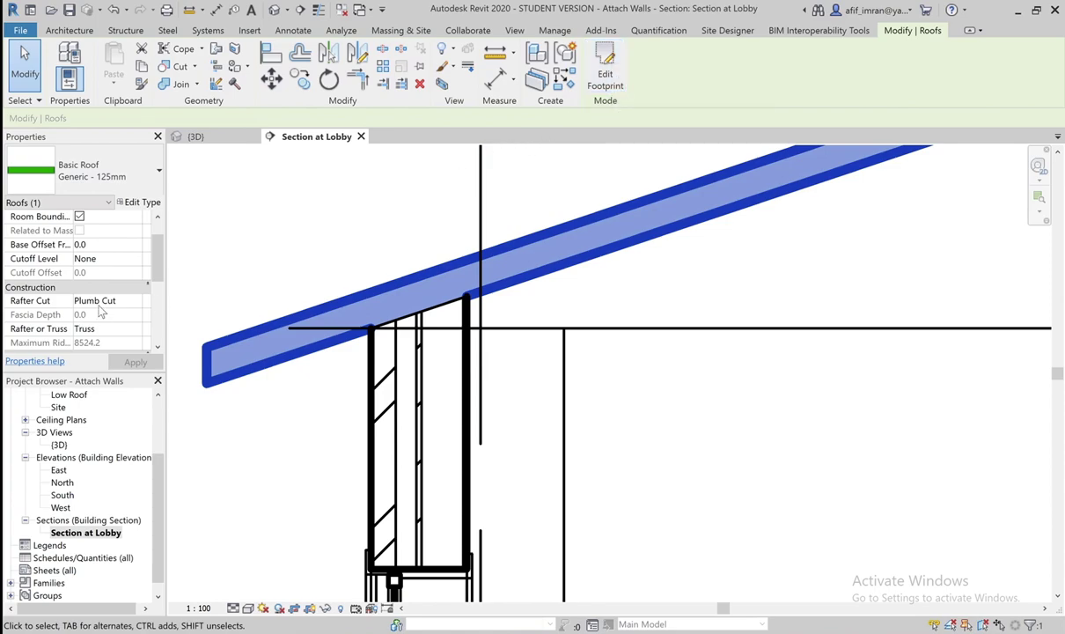
{"action": "scroll", "coordinate": [97, 299], "scroll_direction": "down", "scroll_amount": 1}
{"action": "scroll", "coordinate": [98, 305], "scroll_direction": "down", "scroll_amount": 1}
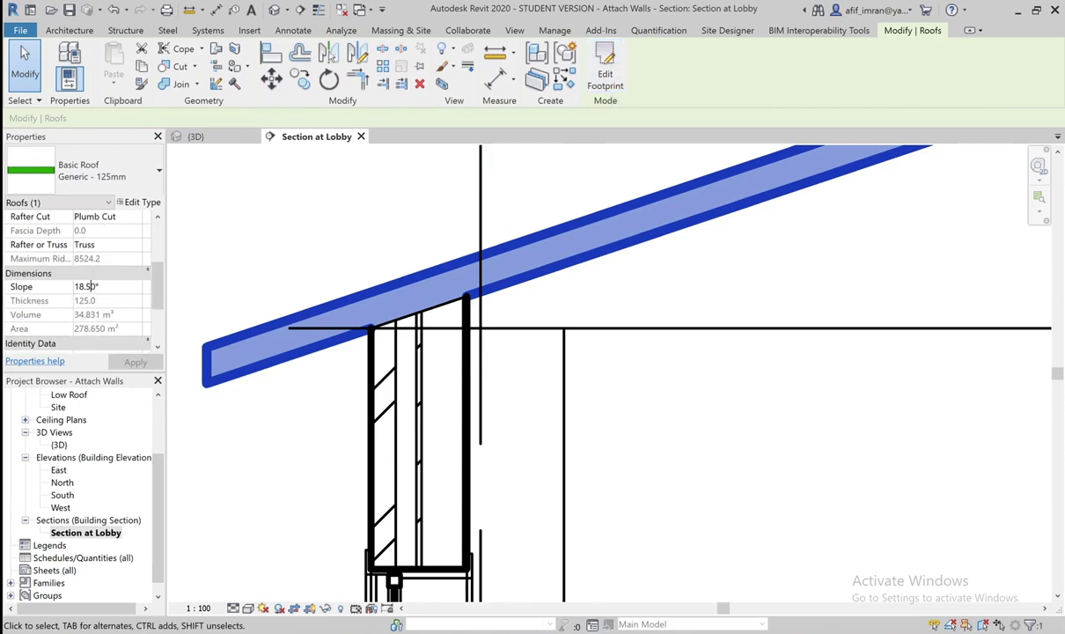
{"action": "double_click", "coordinate": [100, 286]}
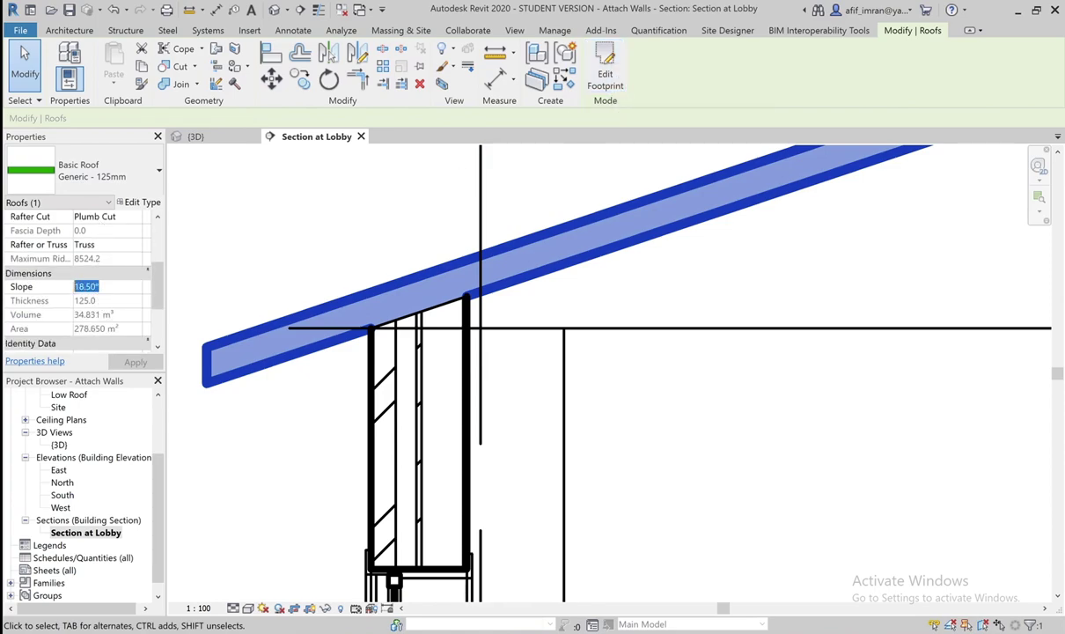
{"action": "left_click", "coordinate": [112, 287]}
{"action": "left_click_drag", "start_coordinate": [99, 286], "coordinate": [78, 286]}
{"action": "type", "text": "25"}
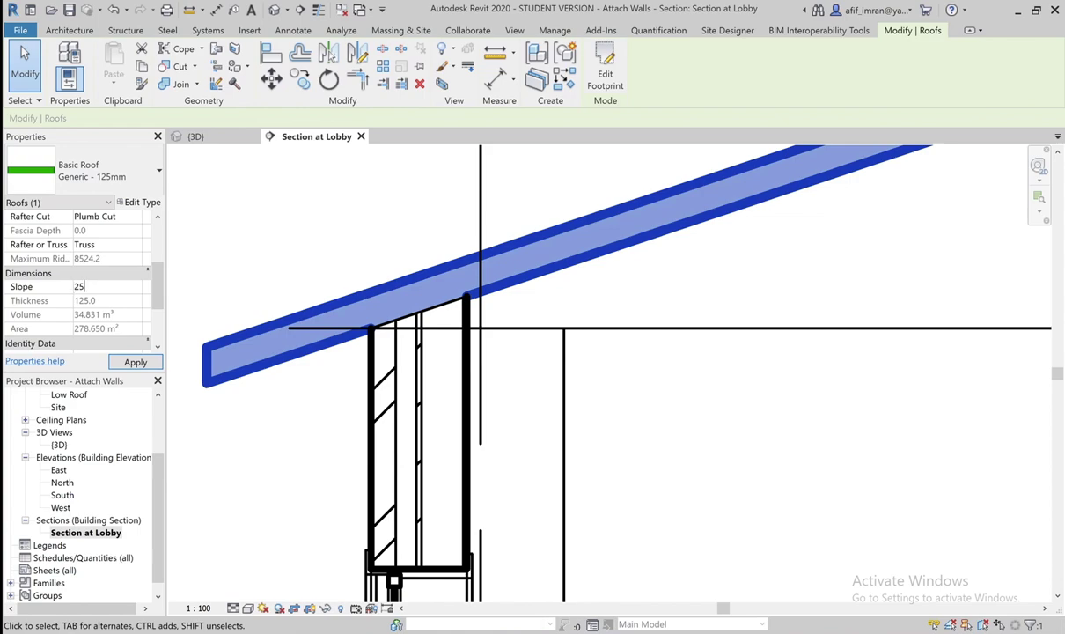
{"action": "key", "text": "Return"}
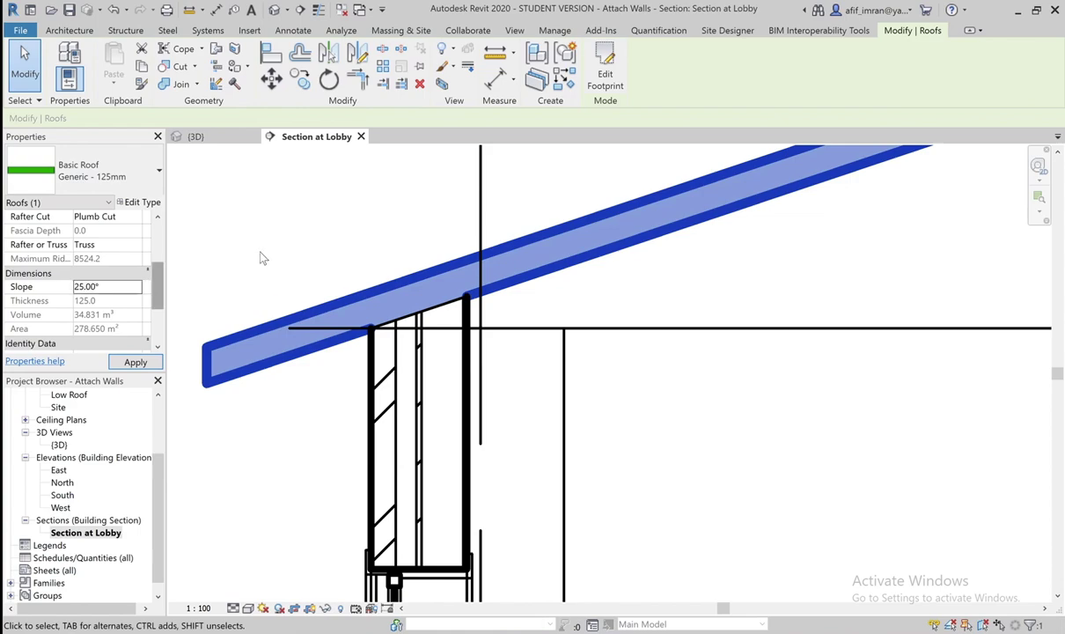
{"action": "left_click", "coordinate": [330, 236]}
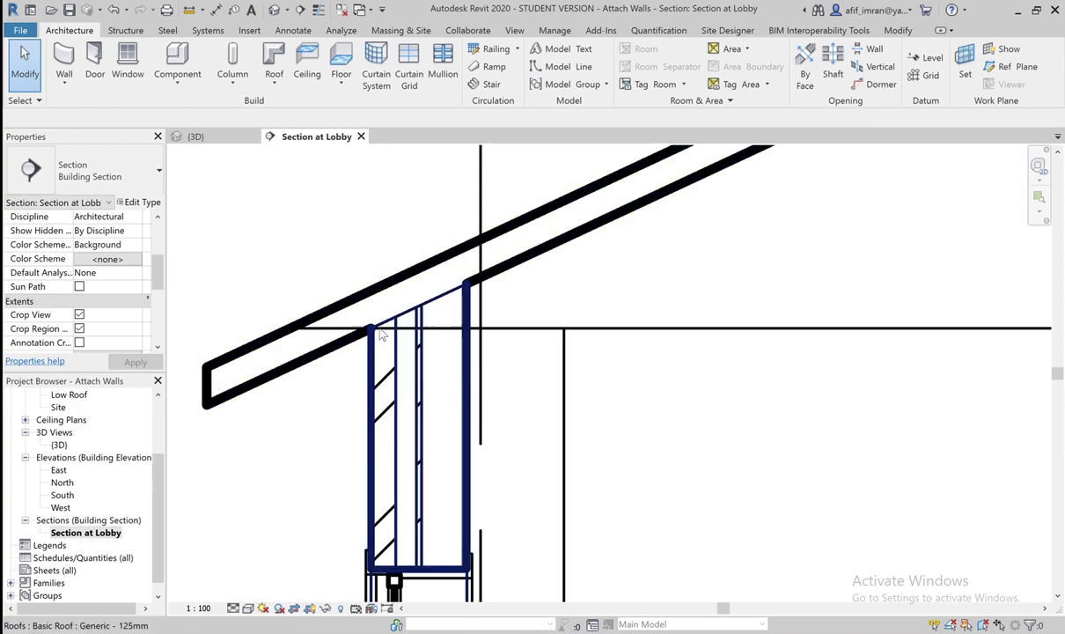
- Set the sloped roof's Base Offset to 1000
{"action": "left_click", "coordinate": [490, 280]}
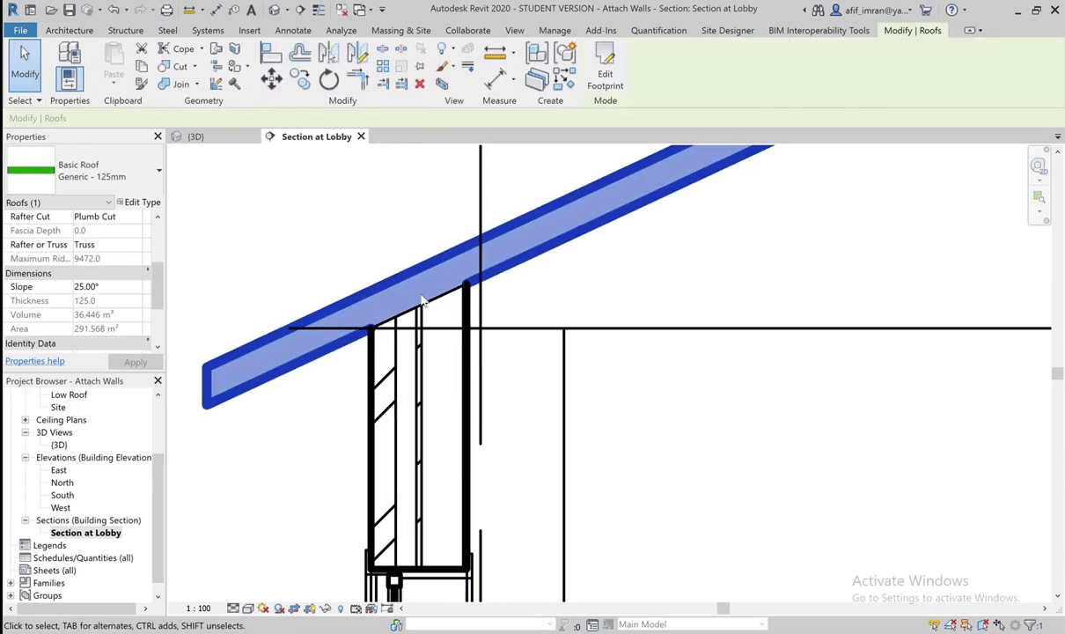
{"action": "key", "text": "Escape"}
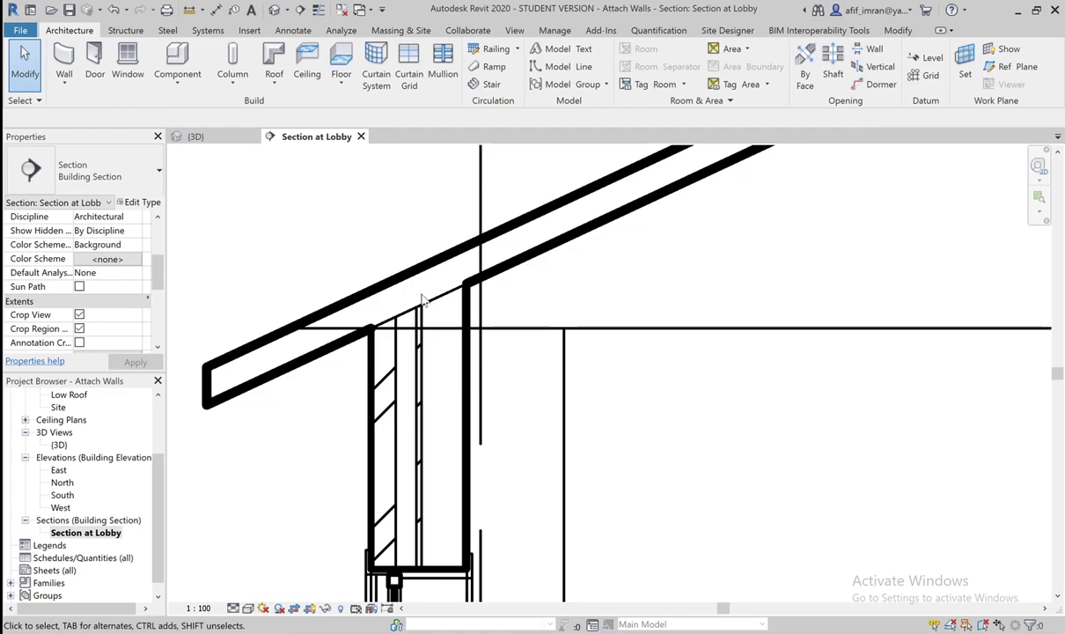
{"action": "left_click", "coordinate": [495, 278]}
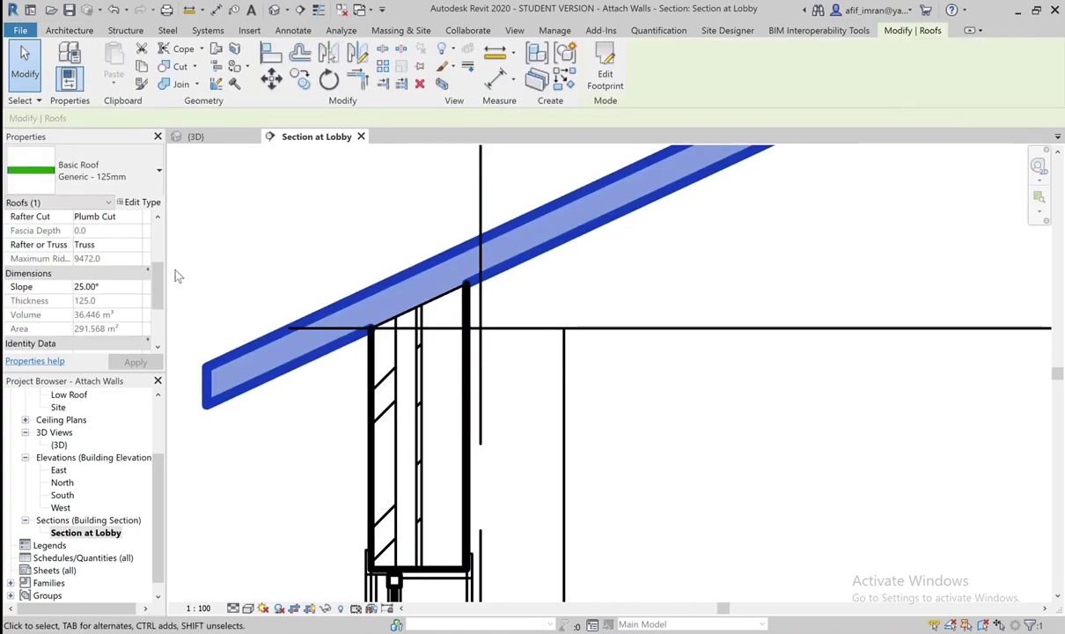
{"action": "scroll", "coordinate": [97, 255], "scroll_direction": "up", "scroll_amount": 3}
{"action": "left_click", "coordinate": [82, 272]}
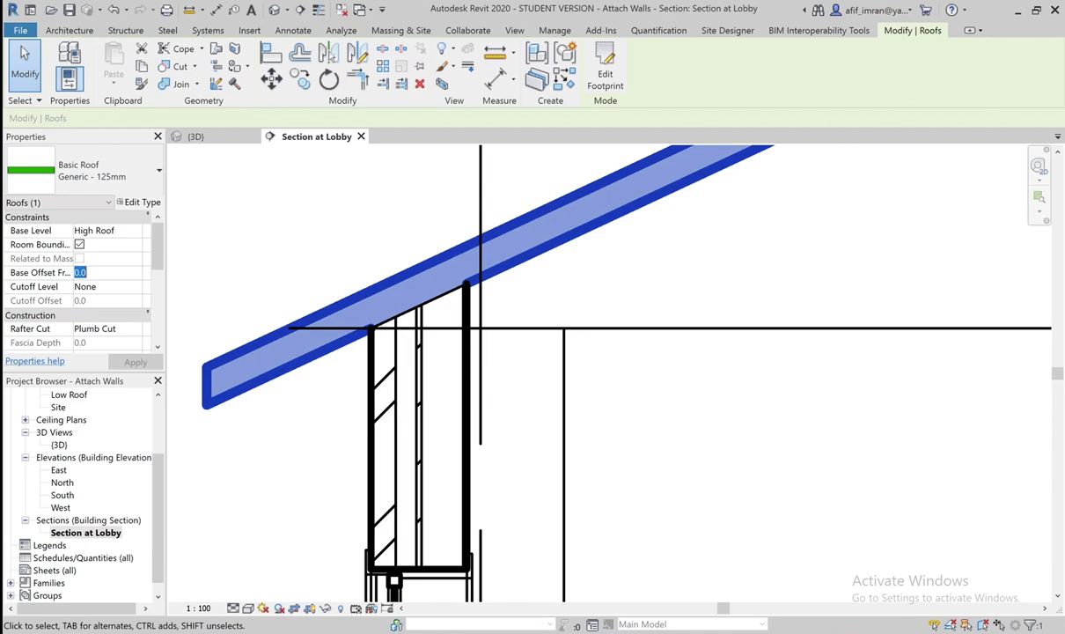
{"action": "type", "text": "1000"}
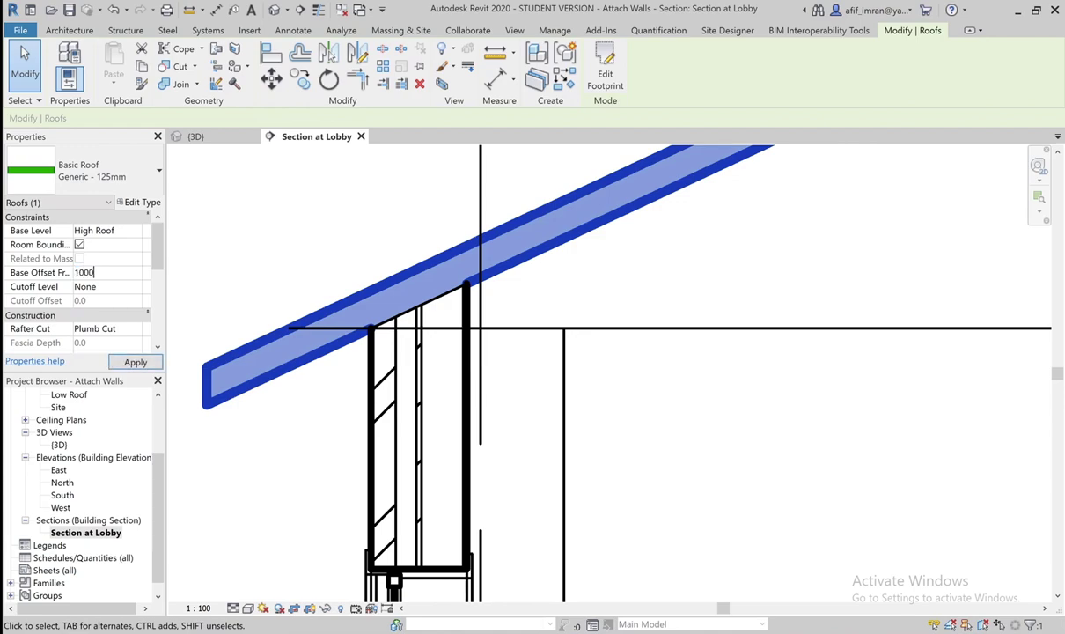
{"action": "key", "text": "Return"}
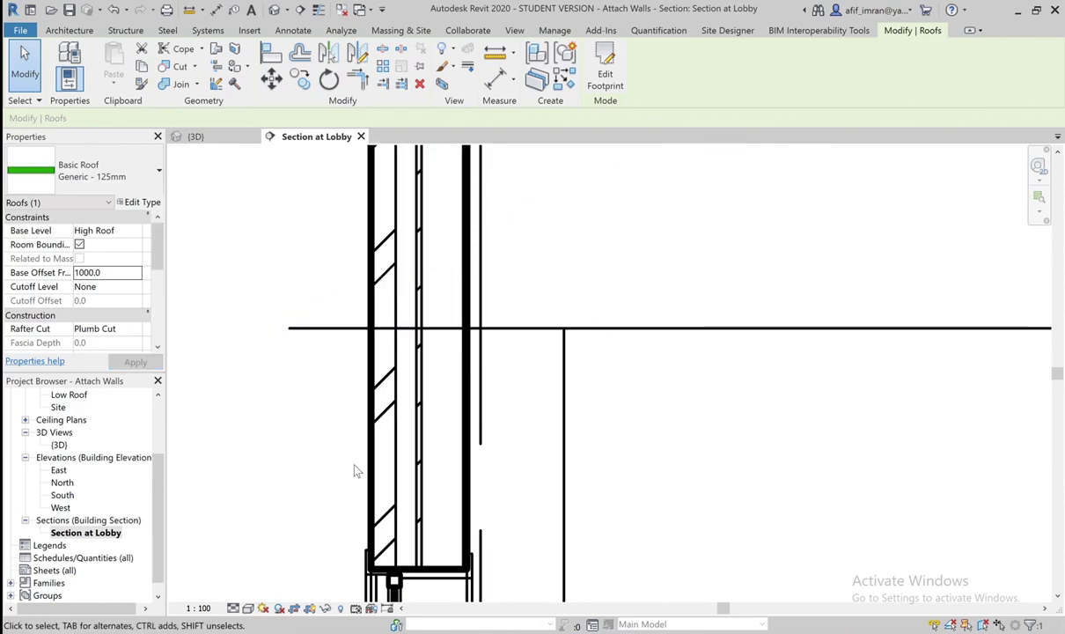
{"action": "scroll", "coordinate": [353, 471], "scroll_direction": "down", "scroll_amount": 1}
{"action": "scroll", "coordinate": [354, 471], "scroll_direction": "down", "scroll_amount": 1}
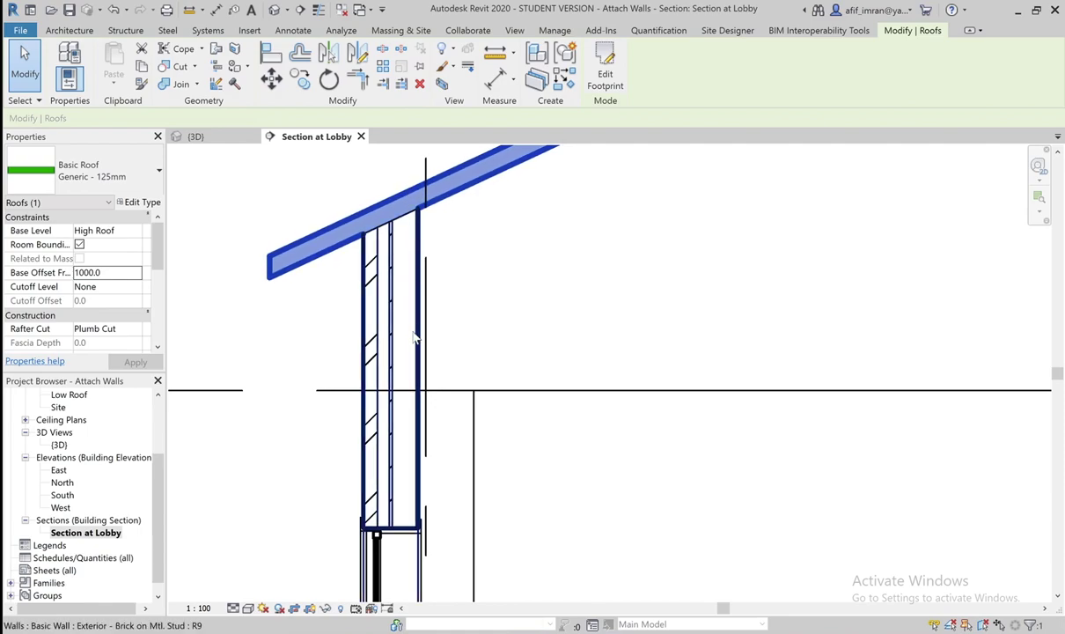
- Confirm the exterior wall's Top Constraint stays Up to level: High Roof
{"action": "left_click", "coordinate": [396, 355]}
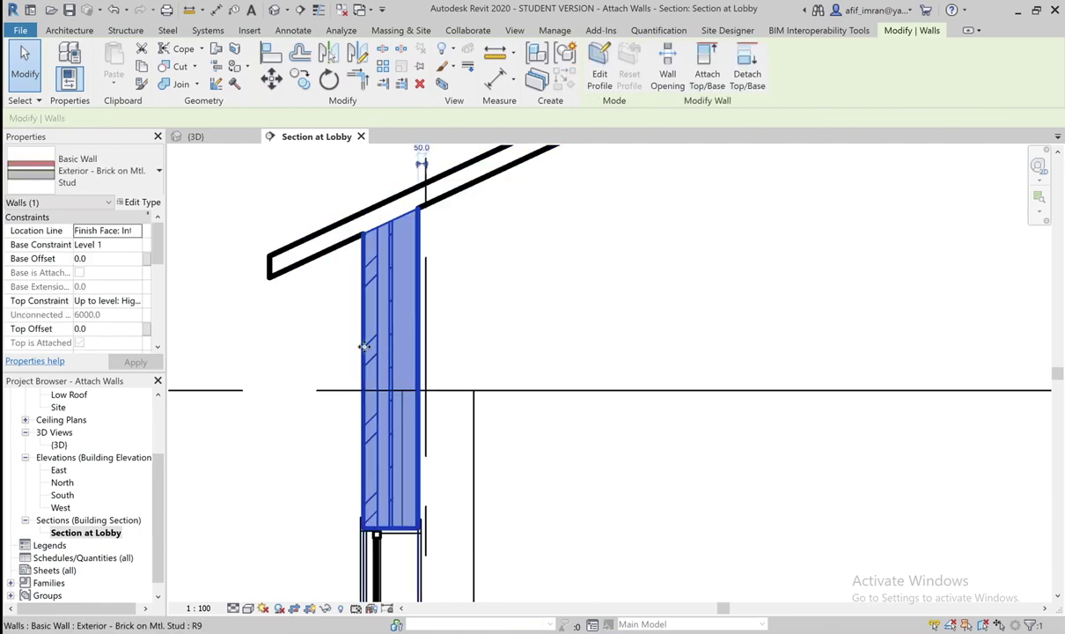
{"action": "left_click", "coordinate": [88, 300]}
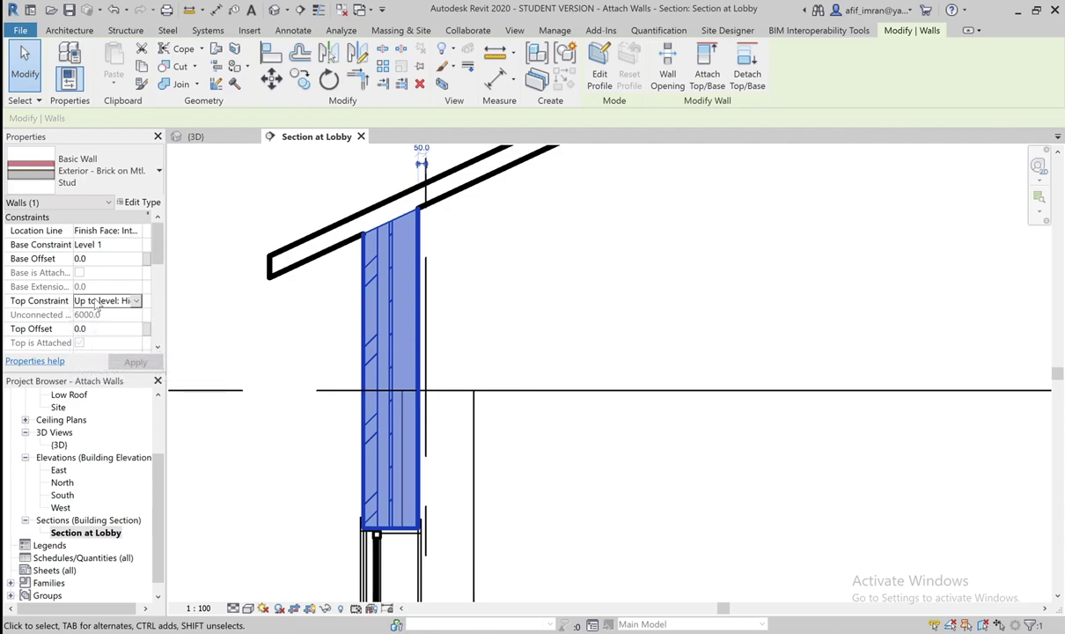
{"action": "left_click", "coordinate": [136, 301]}
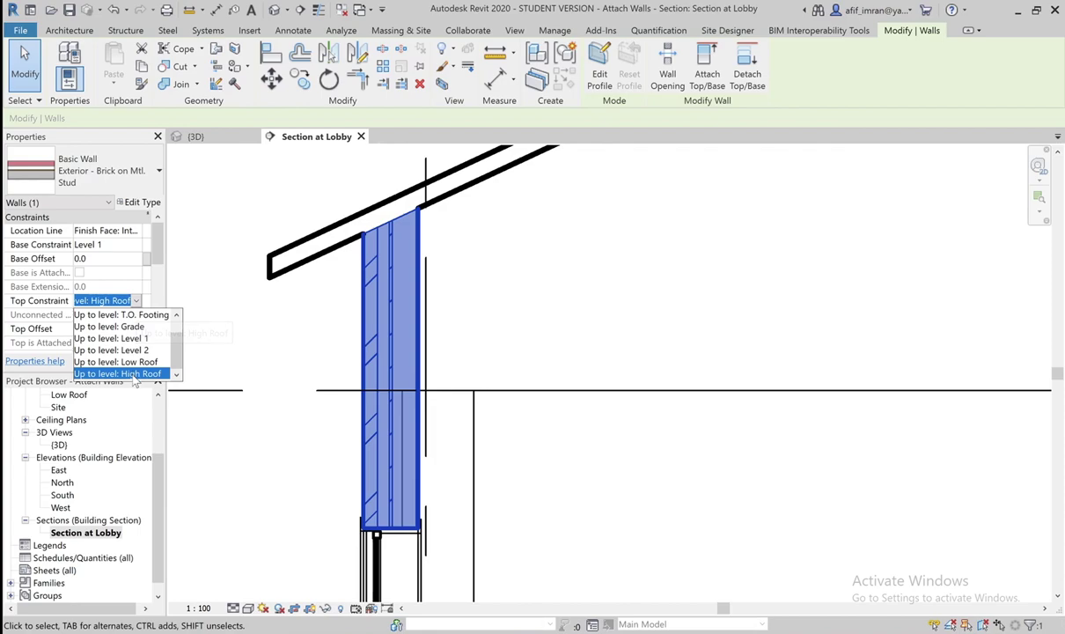
{"action": "left_click", "coordinate": [271, 329]}
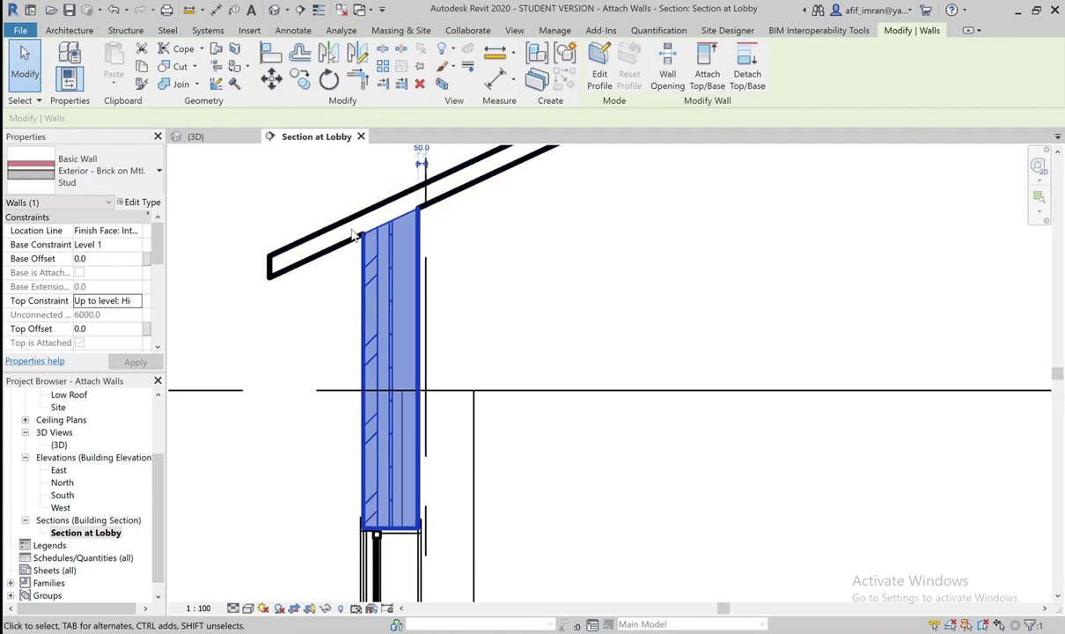
{"action": "key", "text": "Escape"}
- Reselect the roof and undo the offset change so its Base Offset returns to 0
{"action": "left_click", "coordinate": [356, 232]}
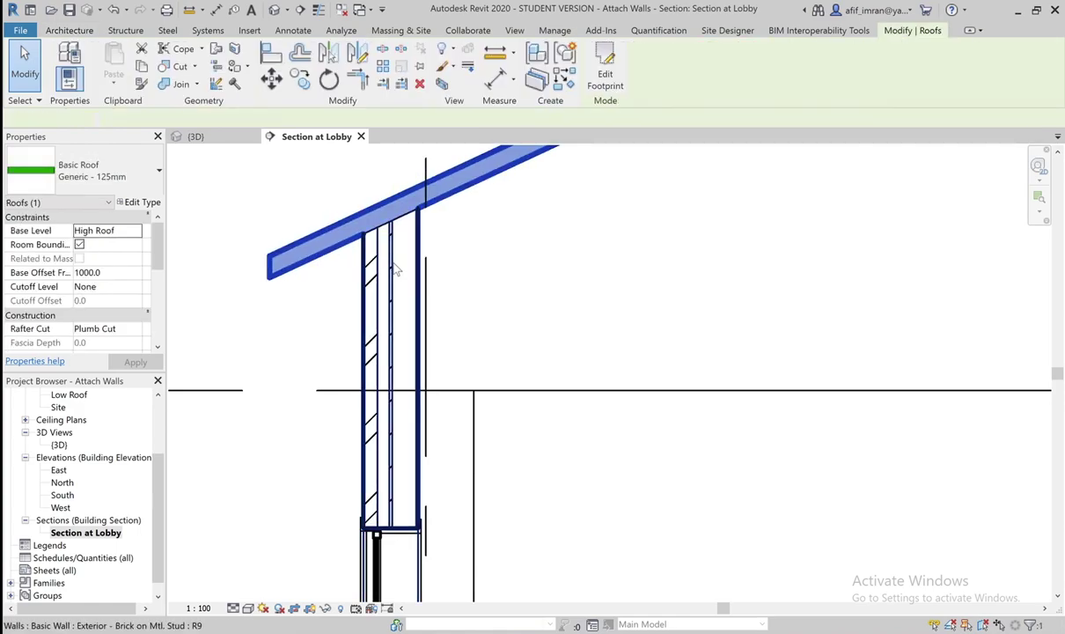
{"action": "left_click", "coordinate": [396, 270]}
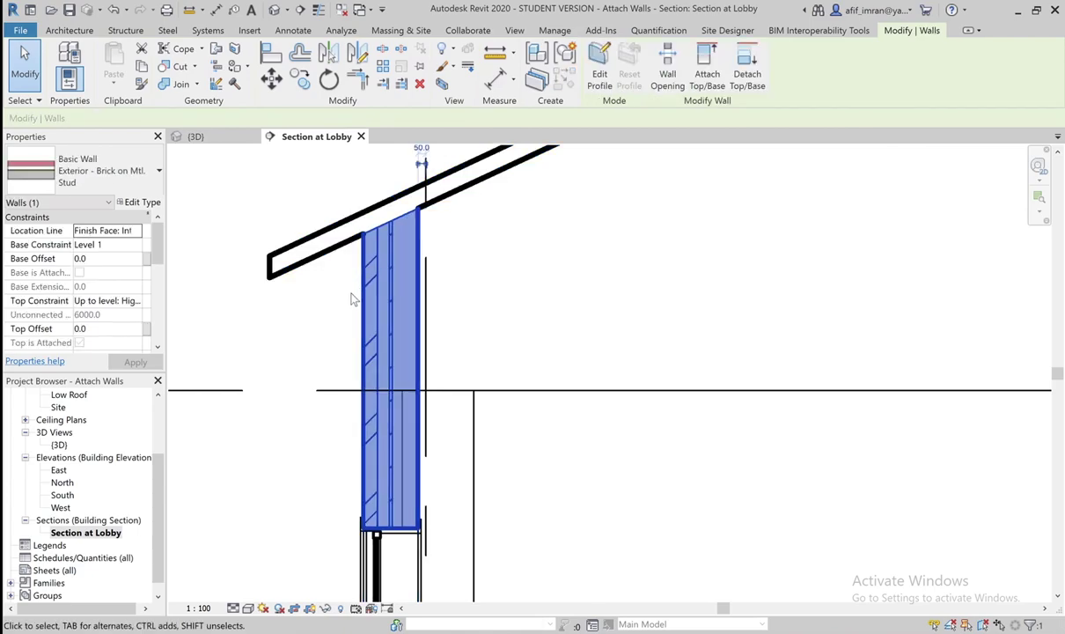
{"action": "left_click", "coordinate": [305, 242]}
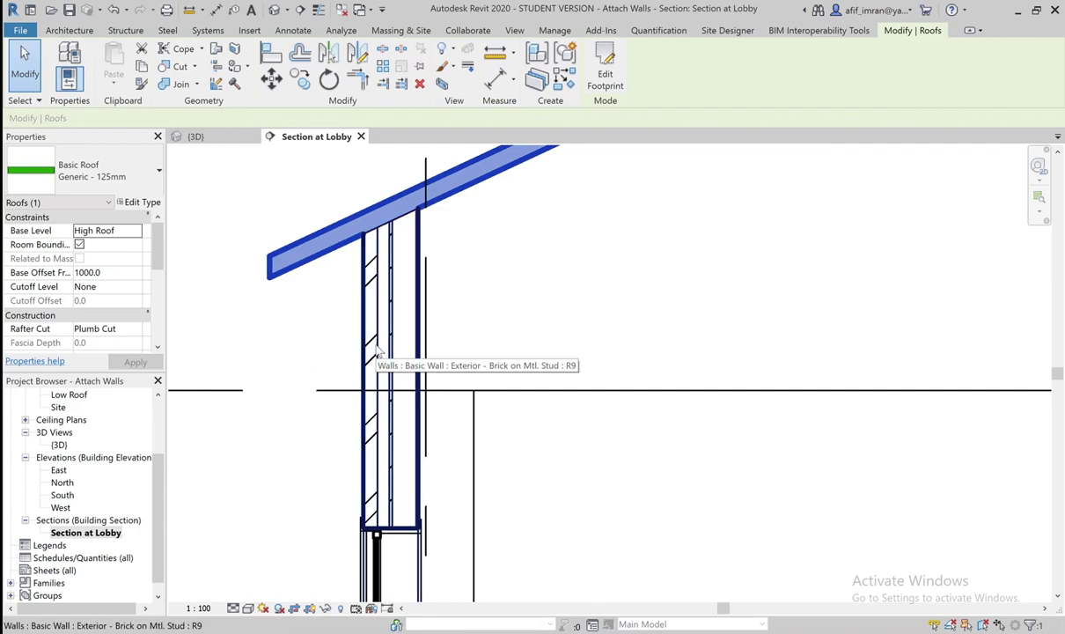
{"action": "key", "text": "ctrl+z"}
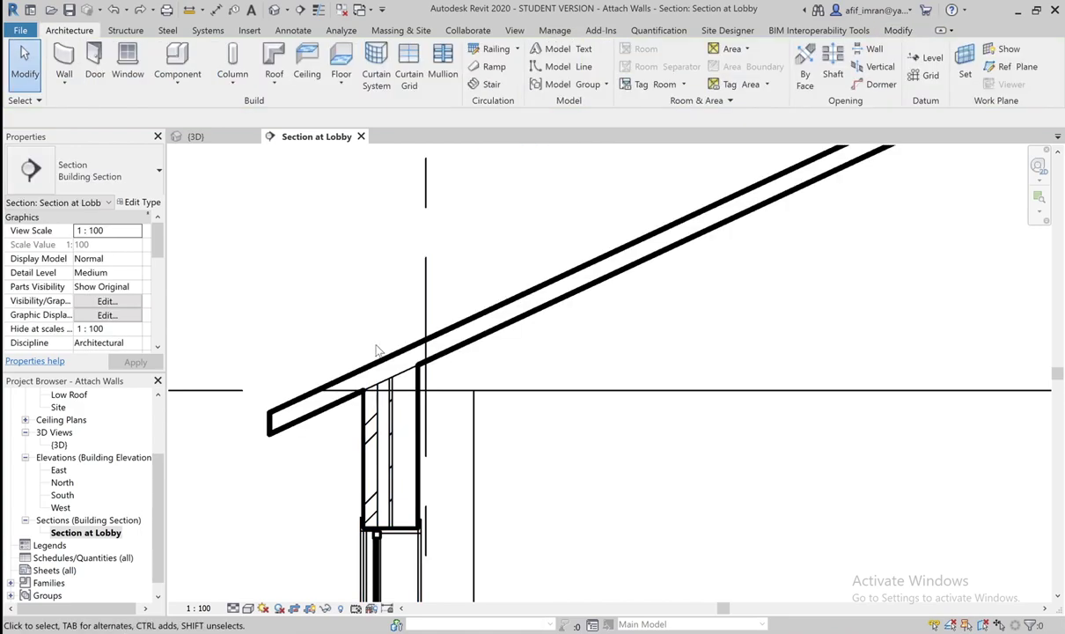
- Drag the roof higher so the attached wall stretches with it, then start Detach Top/Base on that wall
{"action": "left_click", "coordinate": [378, 359]}
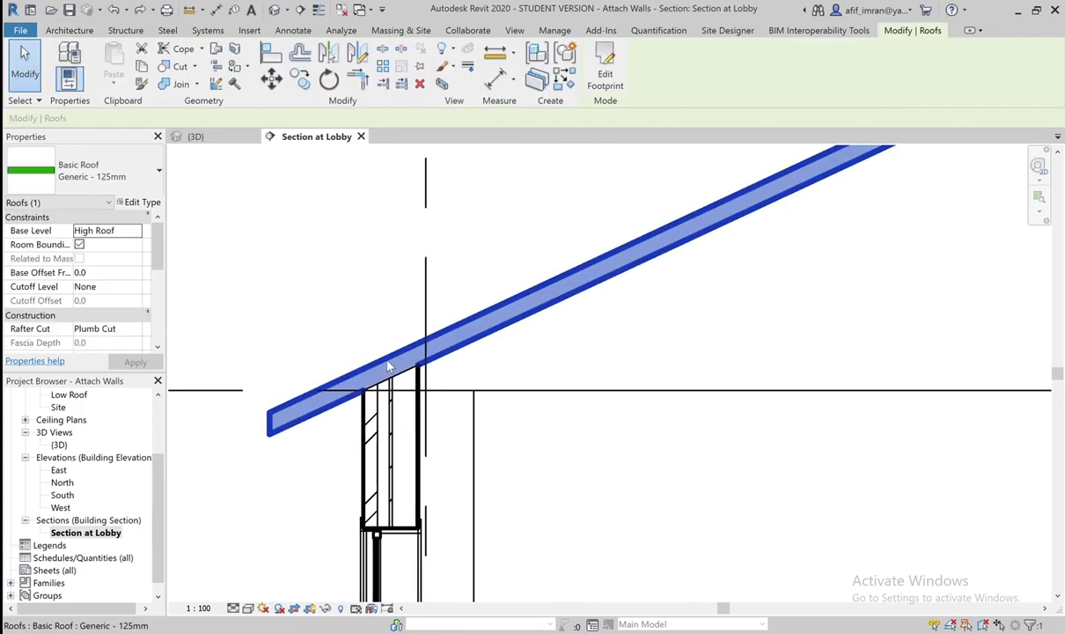
{"action": "left_click", "coordinate": [328, 309]}
{"action": "left_click", "coordinate": [381, 424]}
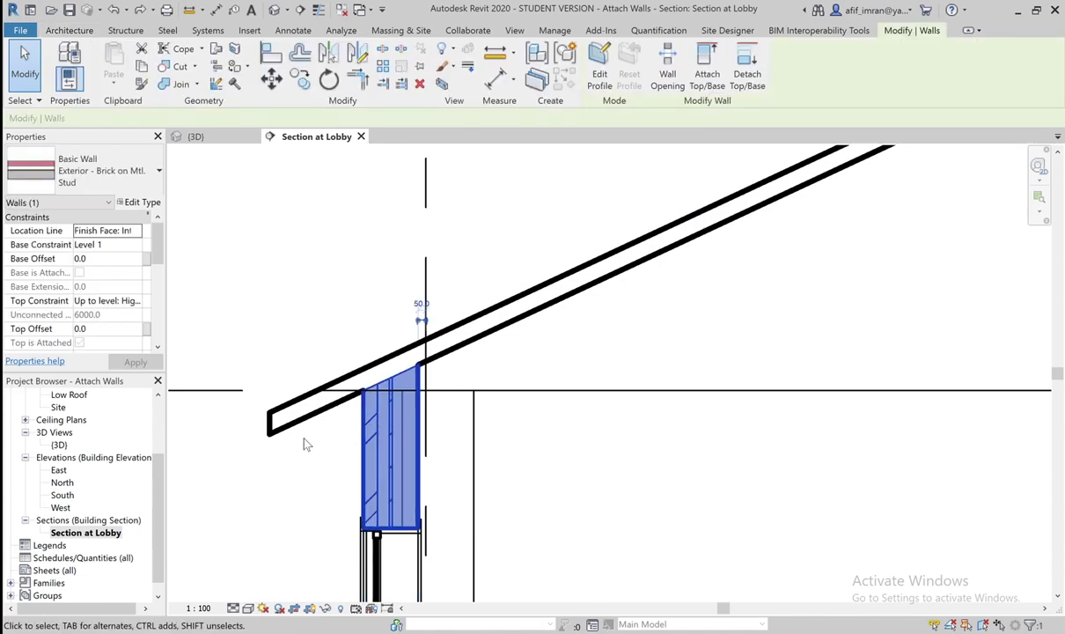
{"action": "left_click", "coordinate": [332, 374]}
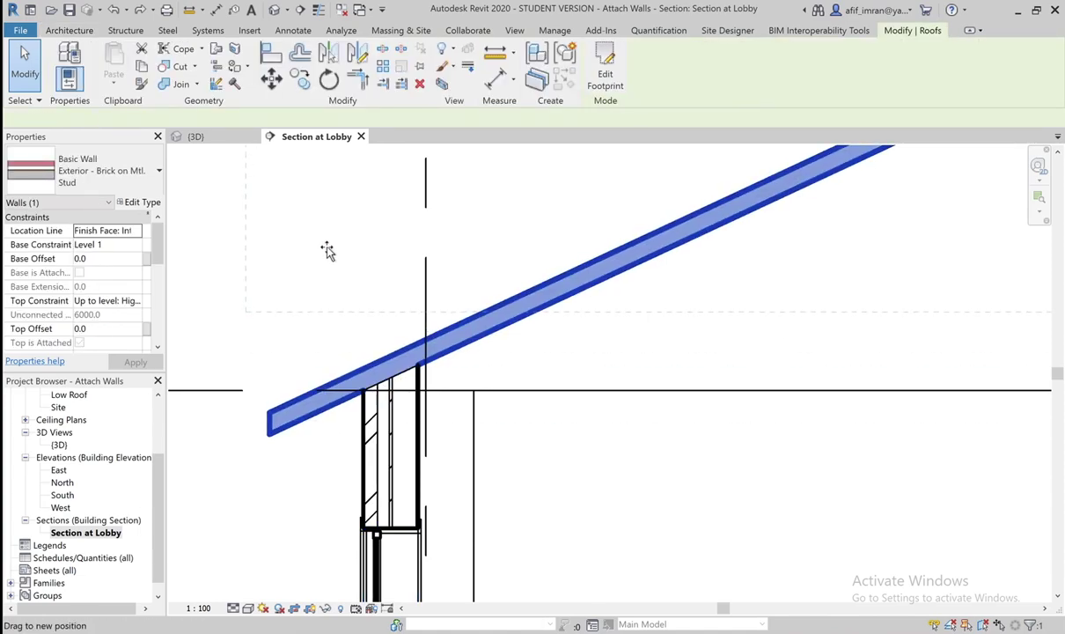
{"action": "left_click_drag", "start_coordinate": [331, 252], "coordinate": [328, 249]}
{"action": "left_click", "coordinate": [360, 341]}
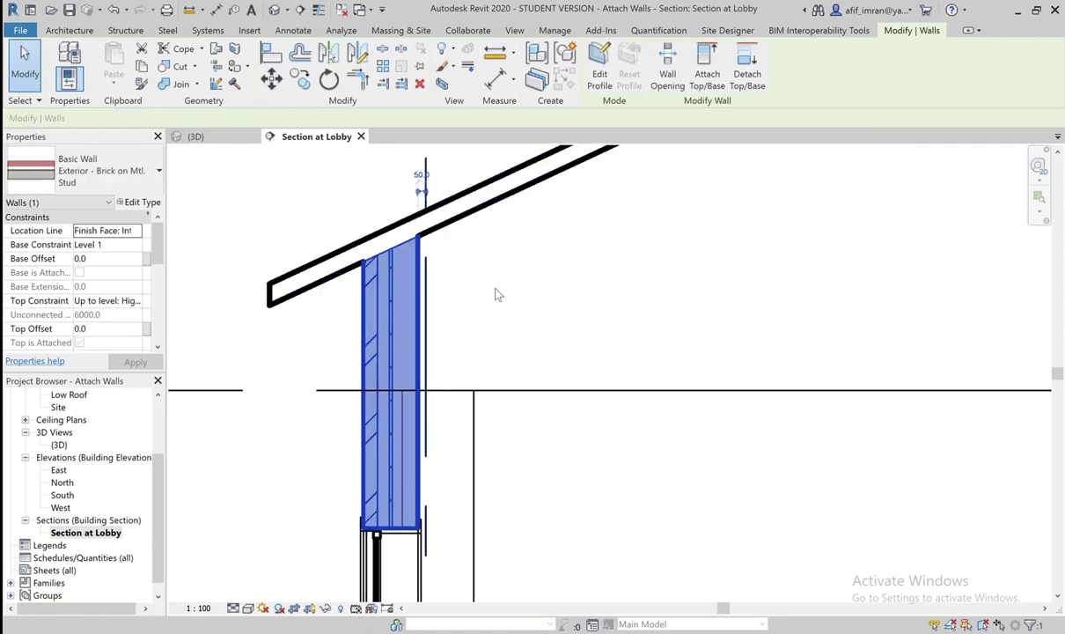
{"action": "left_click", "coordinate": [746, 64]}
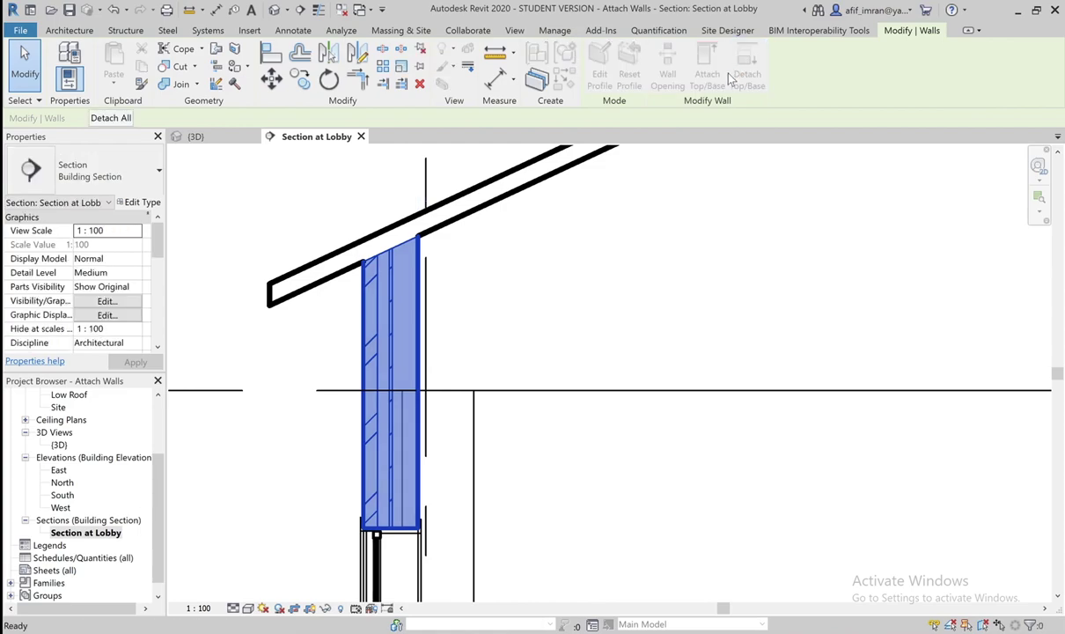
- Pick the high roof to detach the lobby's brick wall so its top drops to the level line
{"action": "left_click", "coordinate": [475, 217]}
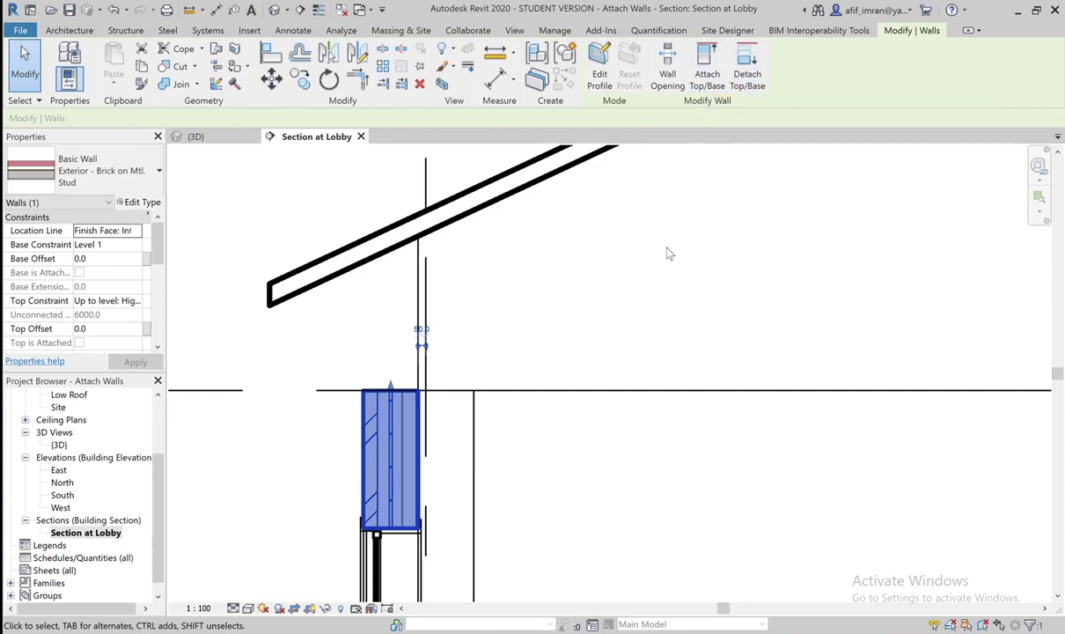
- Zoom in on the lower-floor door and select the 115mm interior partition beside it
{"action": "scroll", "coordinate": [567, 303], "scroll_direction": "down", "scroll_amount": 2}
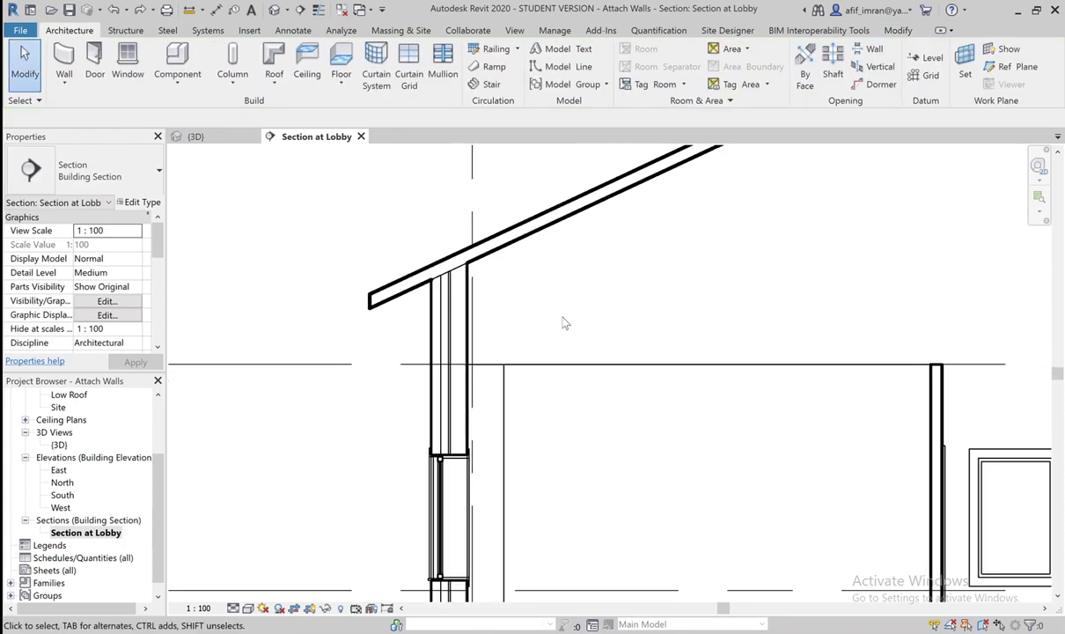
{"action": "scroll", "coordinate": [544, 294], "scroll_direction": "down", "scroll_amount": 2}
{"action": "scroll", "coordinate": [543, 294], "scroll_direction": "down", "scroll_amount": 1}
{"action": "scroll", "coordinate": [544, 295], "scroll_direction": "down", "scroll_amount": 1}
{"action": "scroll", "coordinate": [544, 296], "scroll_direction": "down", "scroll_amount": 2}
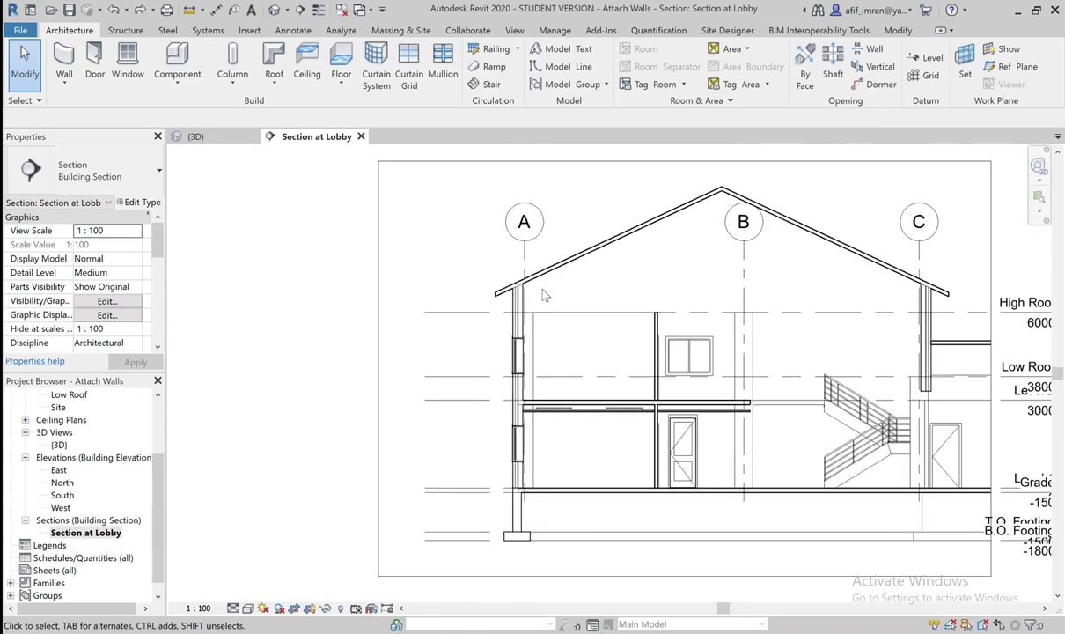
{"action": "scroll", "coordinate": [630, 435], "scroll_direction": "up", "scroll_amount": 3}
{"action": "scroll", "coordinate": [664, 455], "scroll_direction": "up", "scroll_amount": 2}
{"action": "scroll", "coordinate": [665, 456], "scroll_direction": "up", "scroll_amount": 2}
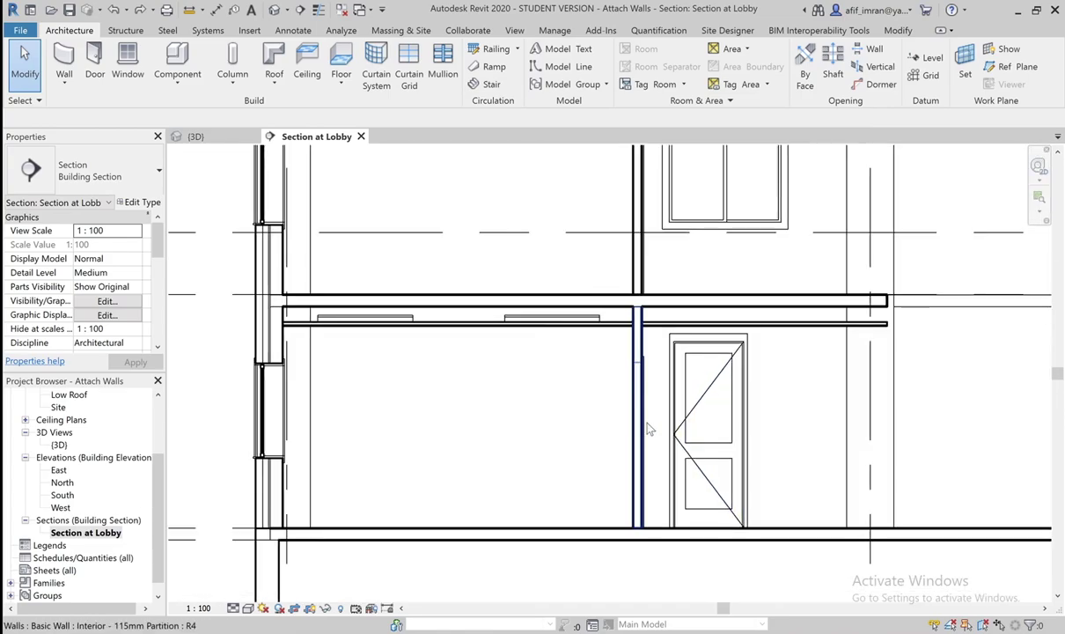
{"action": "scroll", "coordinate": [611, 399], "scroll_direction": "down", "scroll_amount": 1}
{"action": "scroll", "coordinate": [642, 381], "scroll_direction": "up", "scroll_amount": 1}
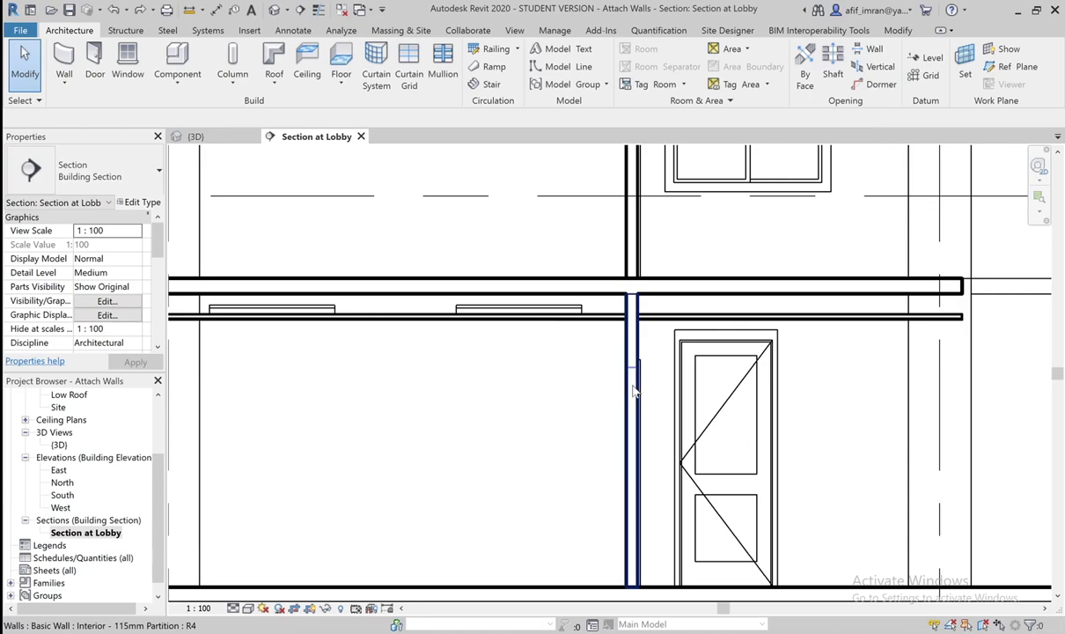
{"action": "left_click", "coordinate": [635, 377]}
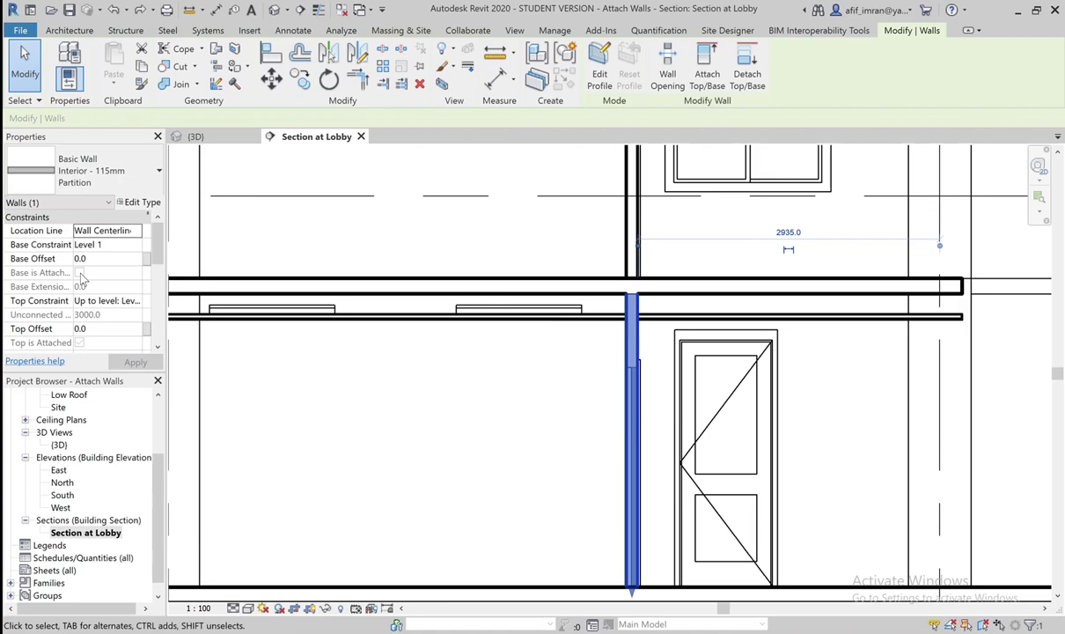
- Detach the 115mm partition's top from the Generic 150mm floor slab above it
{"action": "scroll", "coordinate": [81, 277], "scroll_direction": "down", "scroll_amount": 1}
{"action": "scroll", "coordinate": [81, 278], "scroll_direction": "down", "scroll_amount": 3}
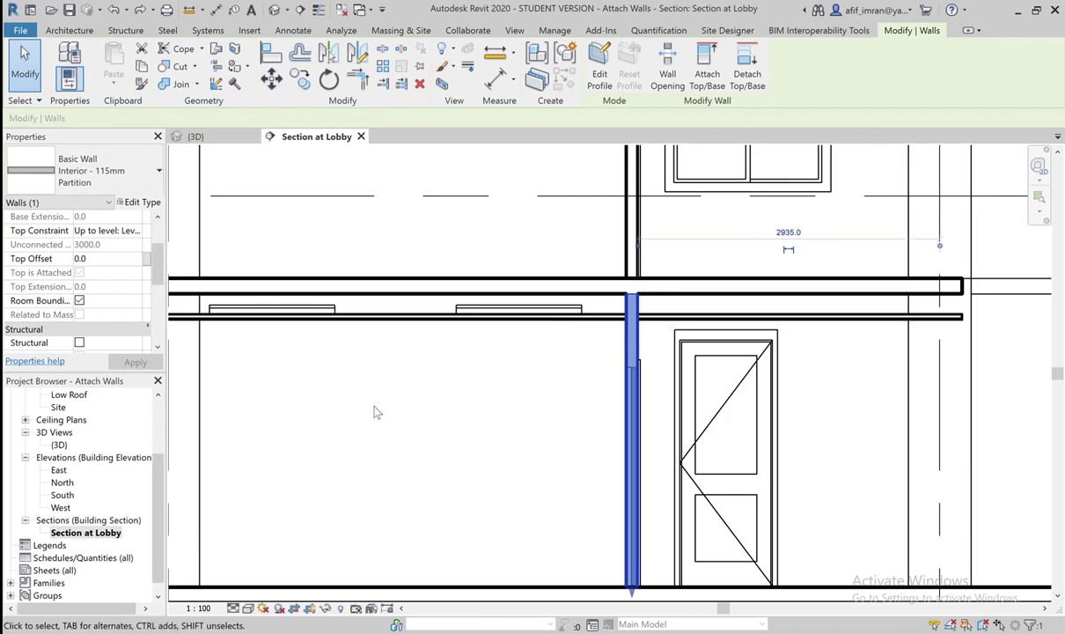
{"action": "left_click", "coordinate": [747, 72]}
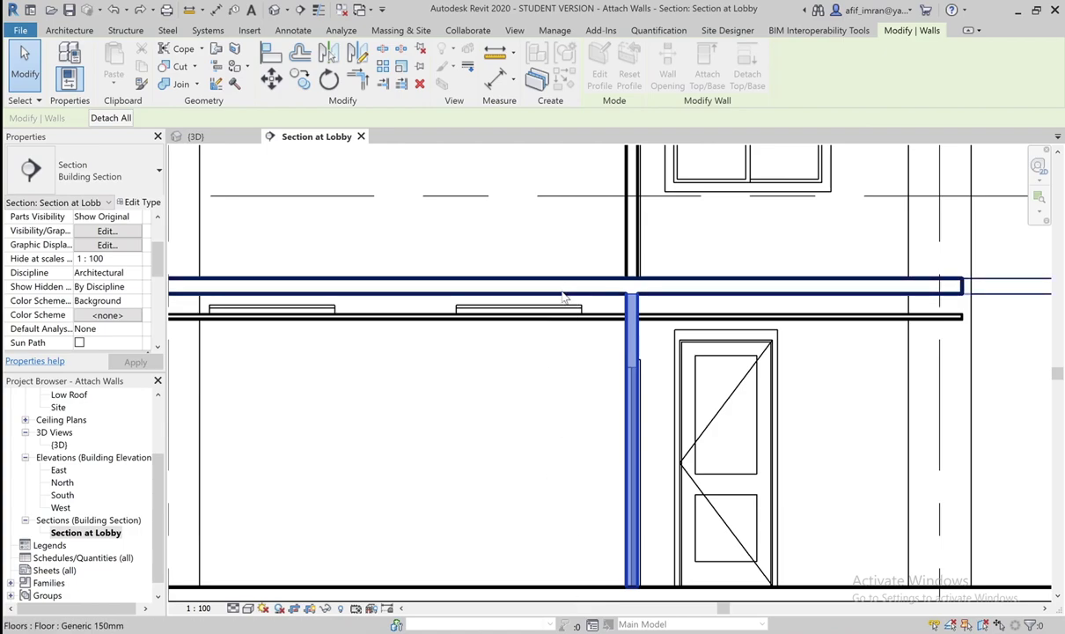
{"action": "left_click", "coordinate": [563, 297]}
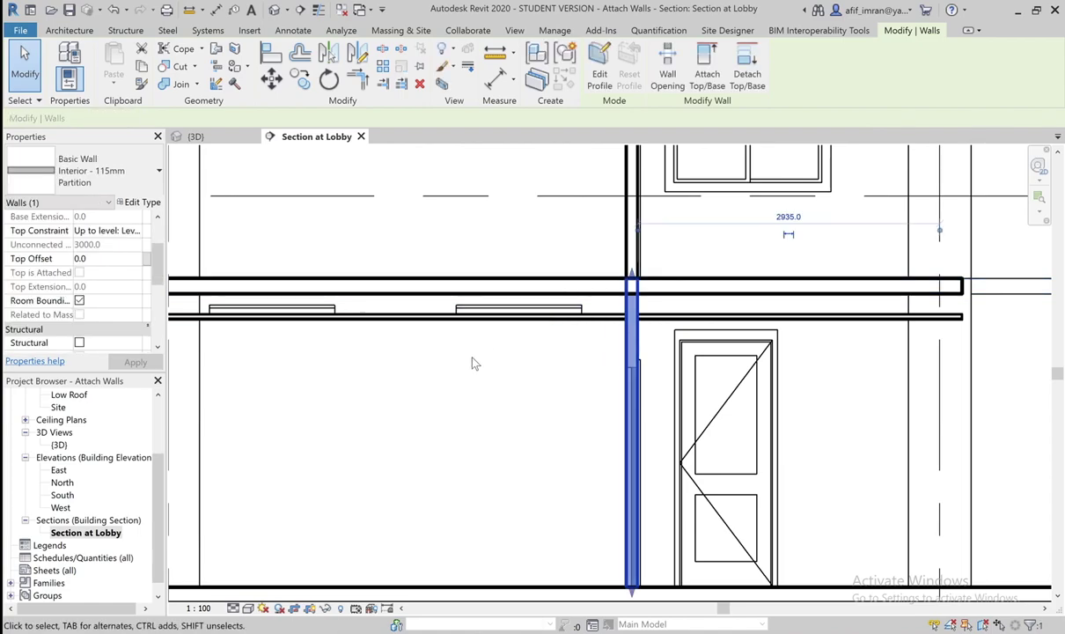
{"action": "left_click", "coordinate": [555, 383]}
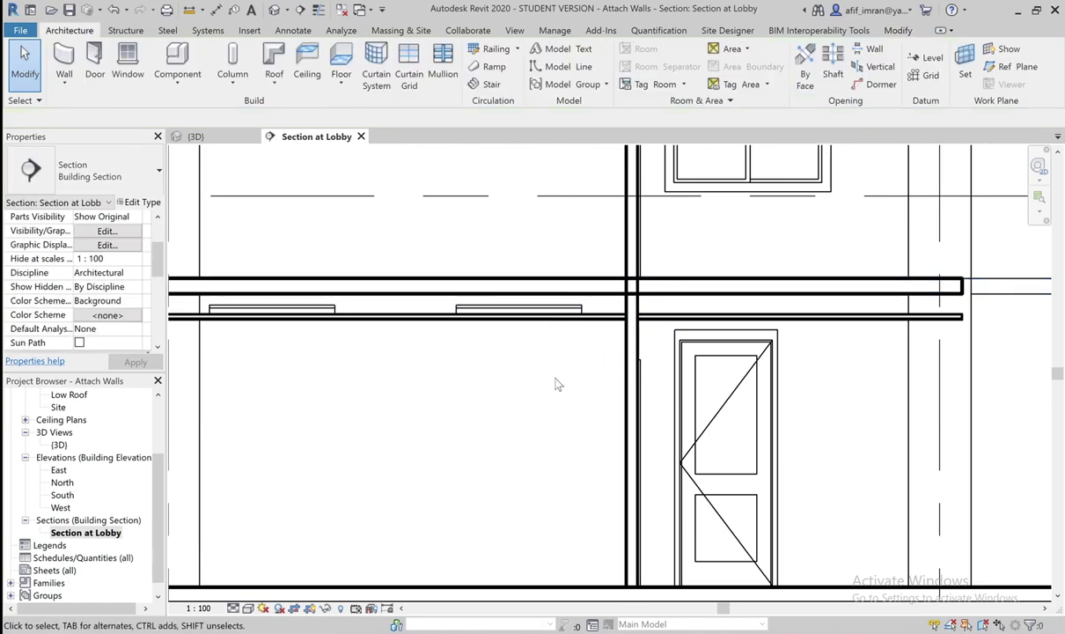
{"action": "scroll", "coordinate": [651, 304], "scroll_direction": "up", "scroll_amount": 2}
{"action": "scroll", "coordinate": [630, 301], "scroll_direction": "up", "scroll_amount": 1}
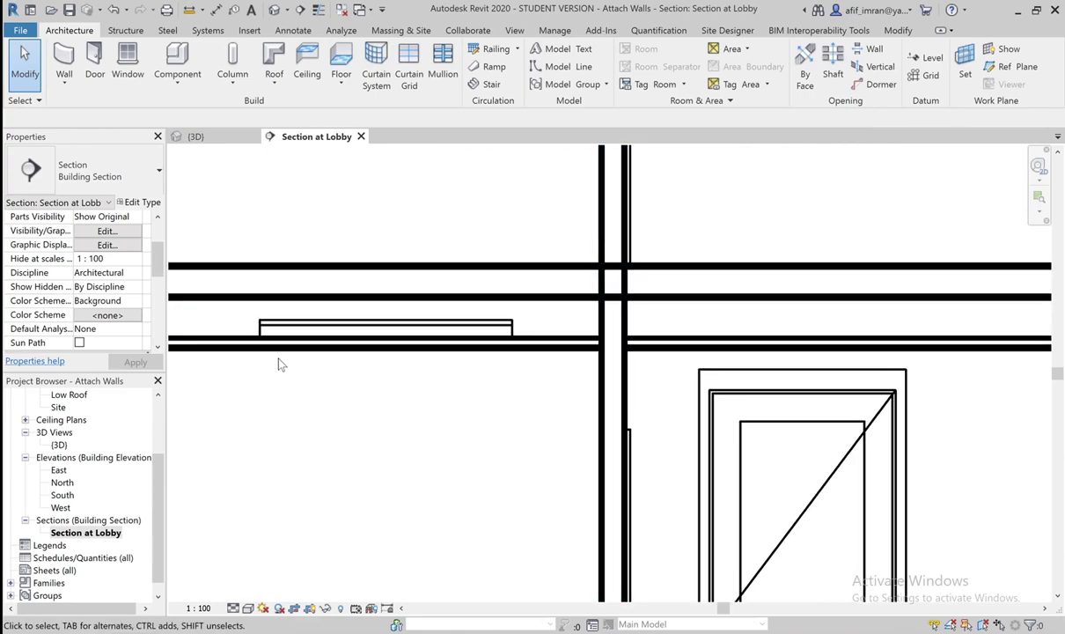
{"action": "left_click", "coordinate": [612, 440]}
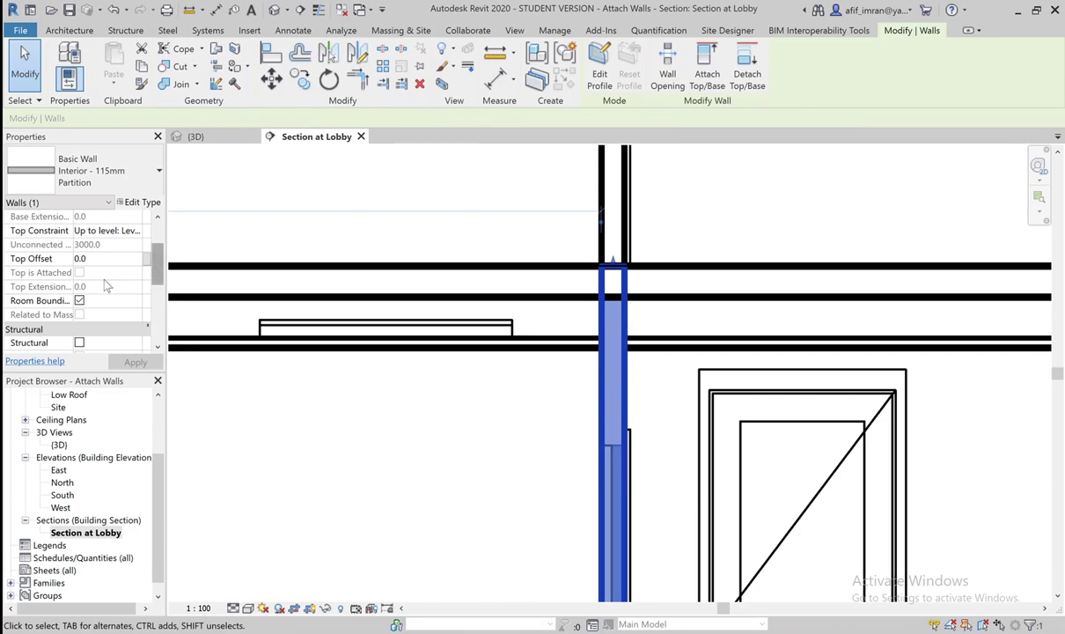
{"action": "scroll", "coordinate": [103, 285], "scroll_direction": "up", "scroll_amount": 3}
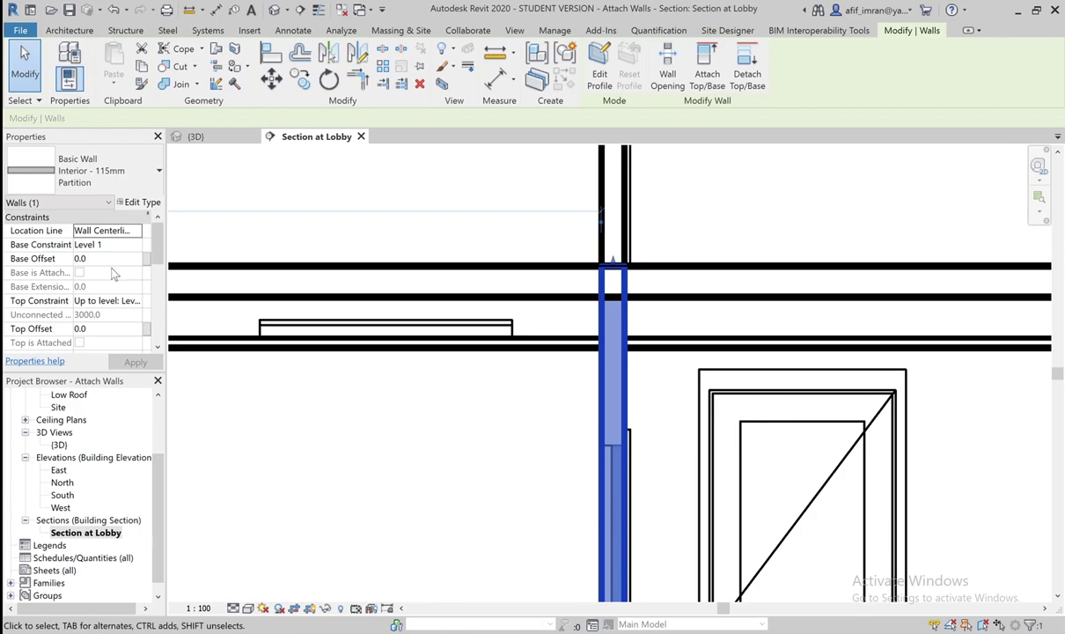
{"action": "scroll", "coordinate": [113, 274], "scroll_direction": "down", "scroll_amount": 1}
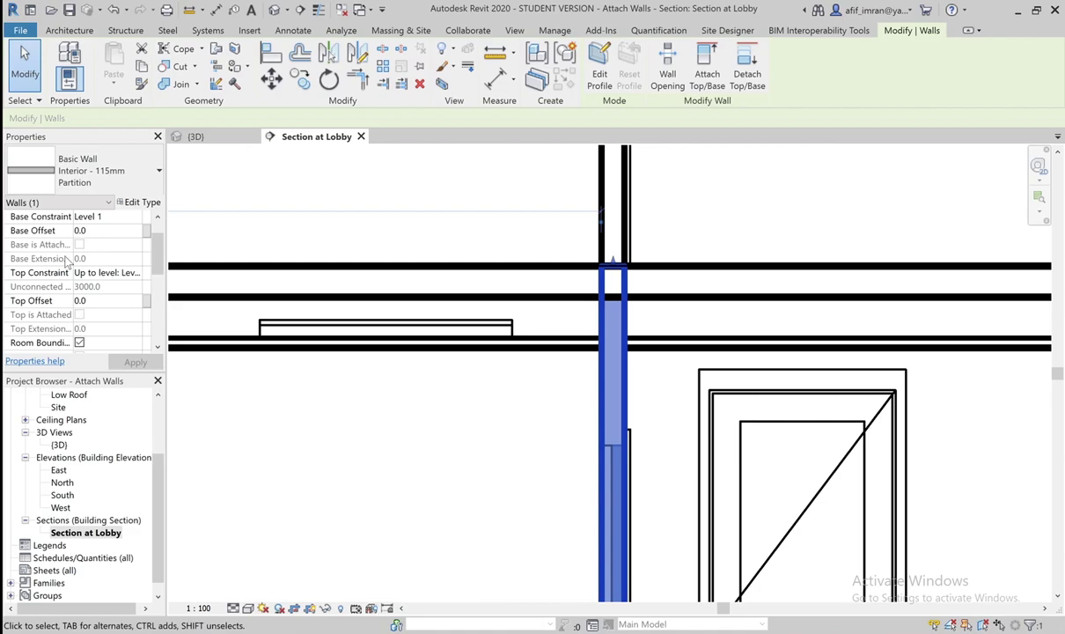
{"action": "left_click", "coordinate": [393, 461]}
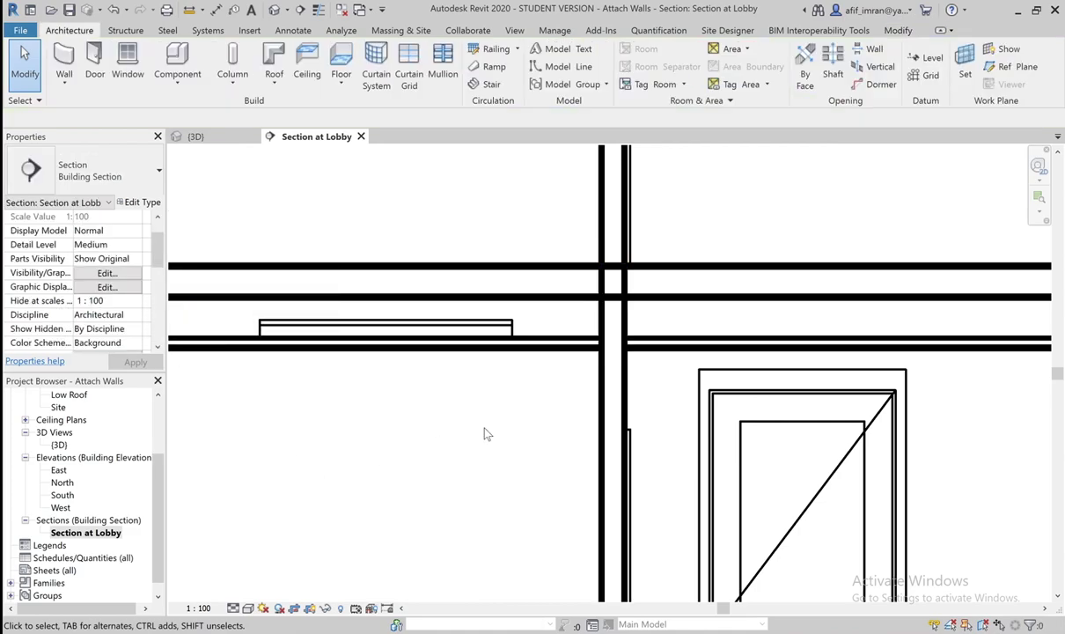
{"action": "left_click", "coordinate": [614, 392]}
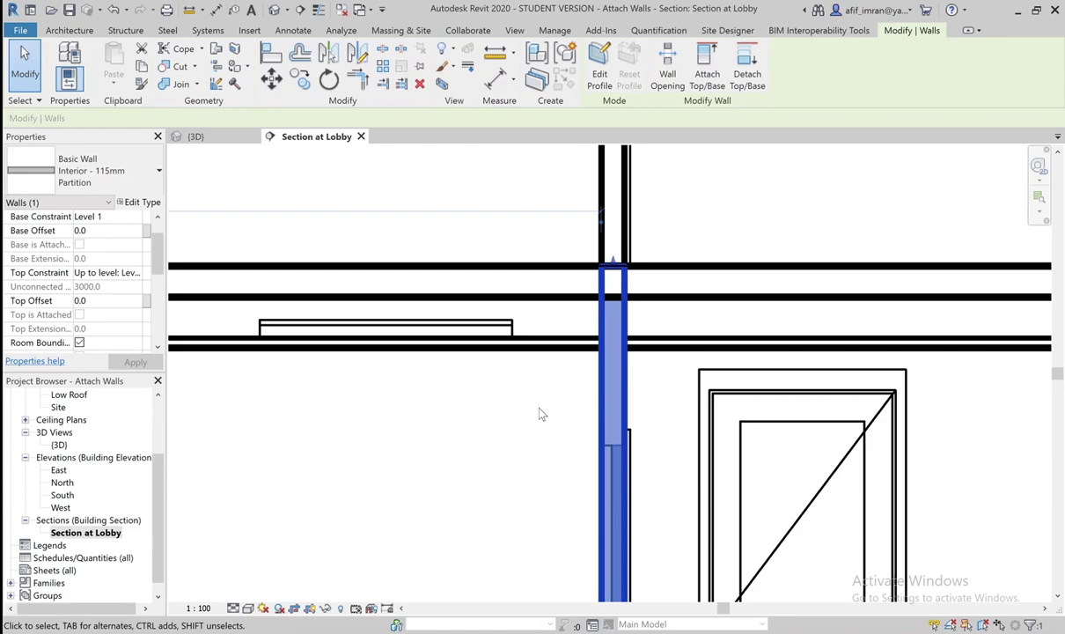